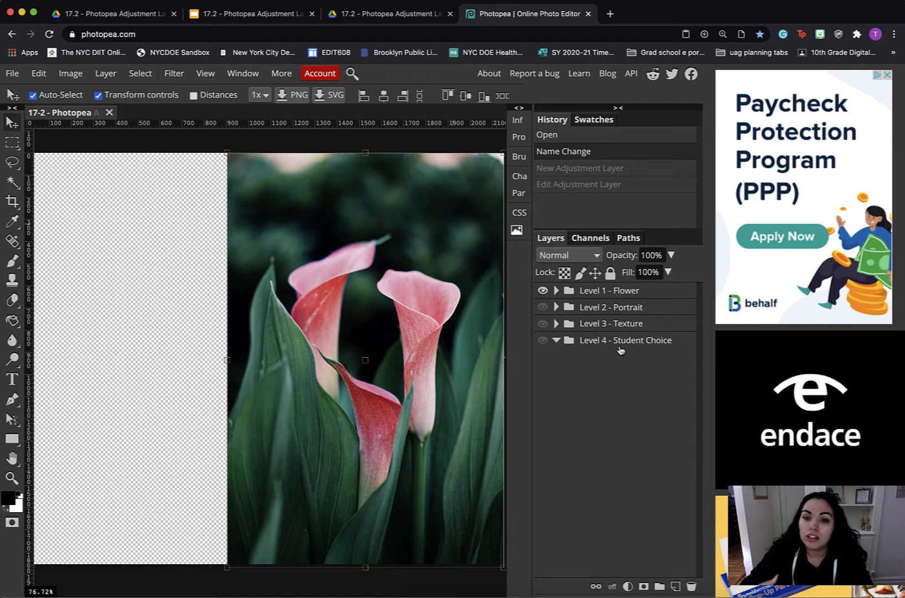
- Add a Hue/Saturation adjustment layer above the flower layer in the Level 1 - Flower folder, with Saturation at -100
click(556, 290)
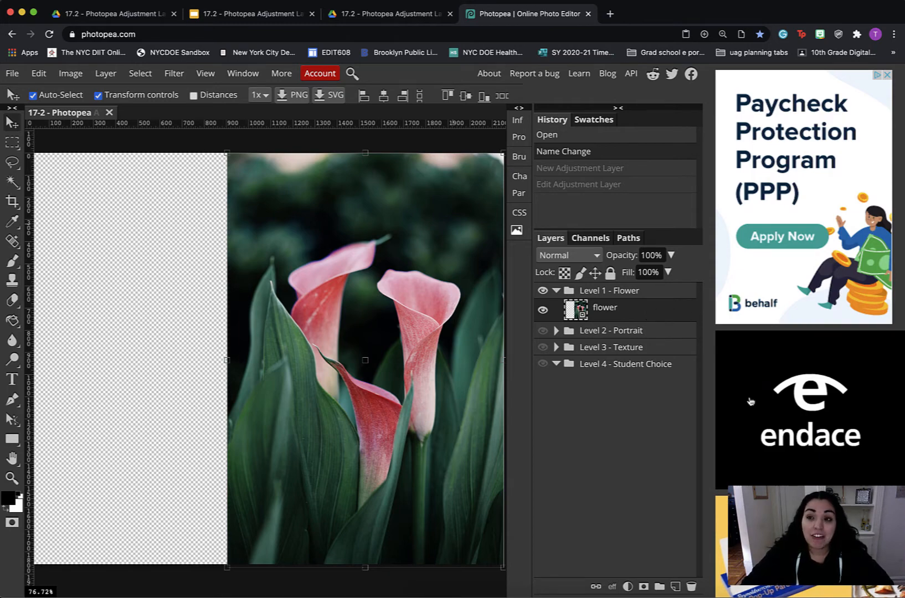
click(631, 588)
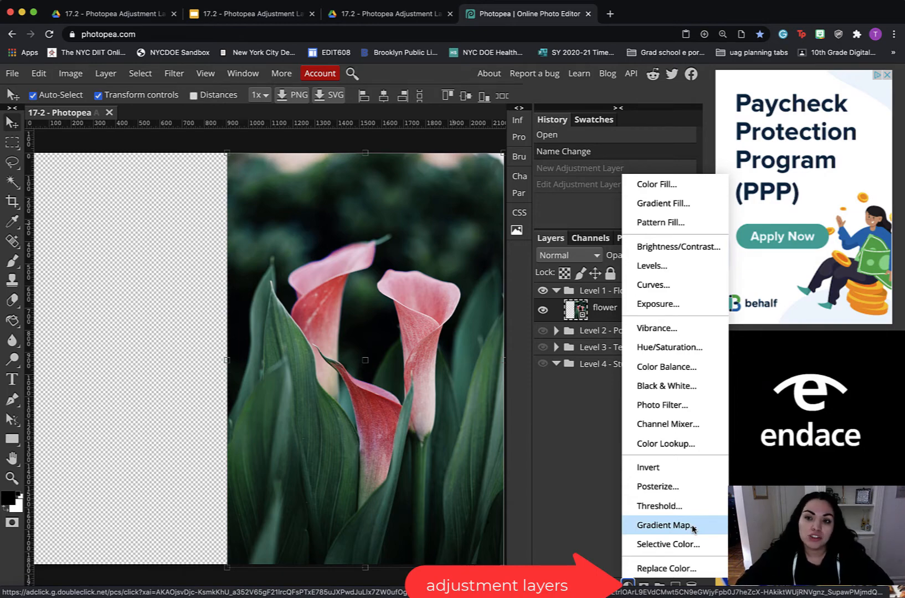
click(681, 349)
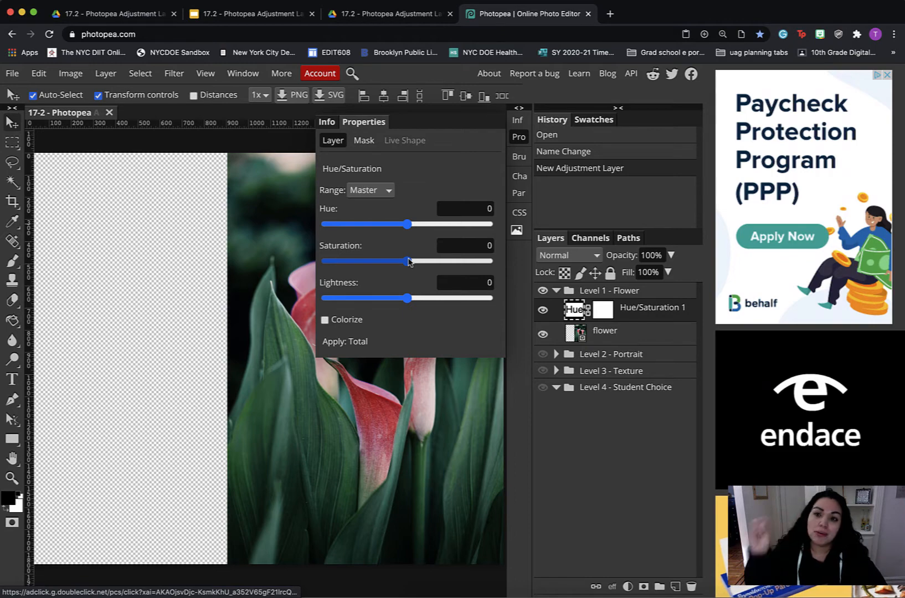
drag(409, 261, 186, 268)
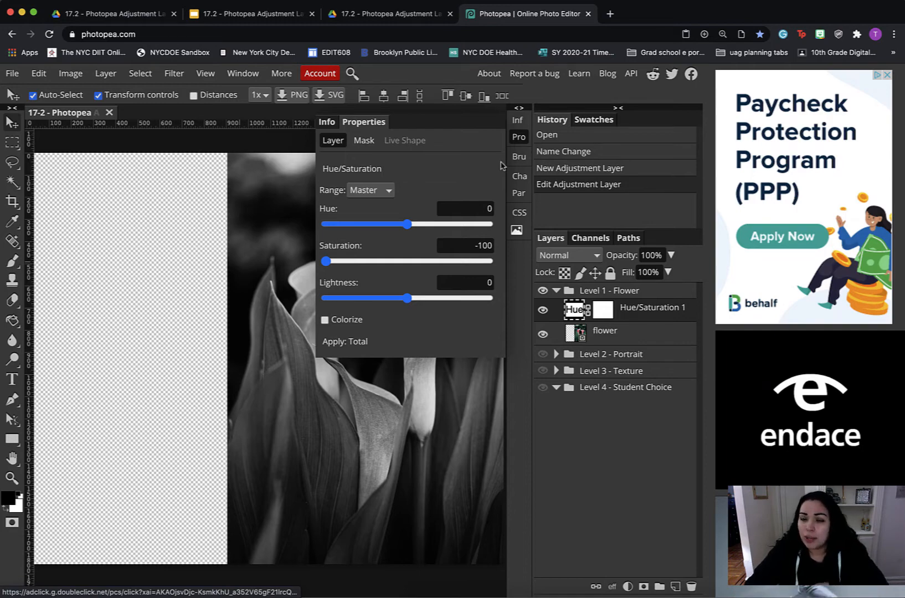
click(521, 140)
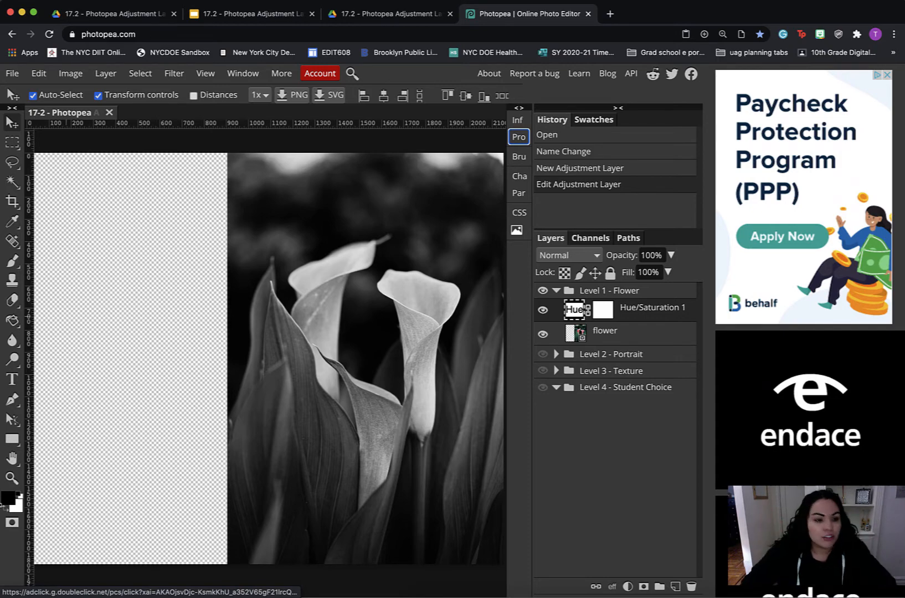
- On the flower layer, select the rightmost calla lily bloom with the Object Selection tool
click(11, 478)
click(344, 321)
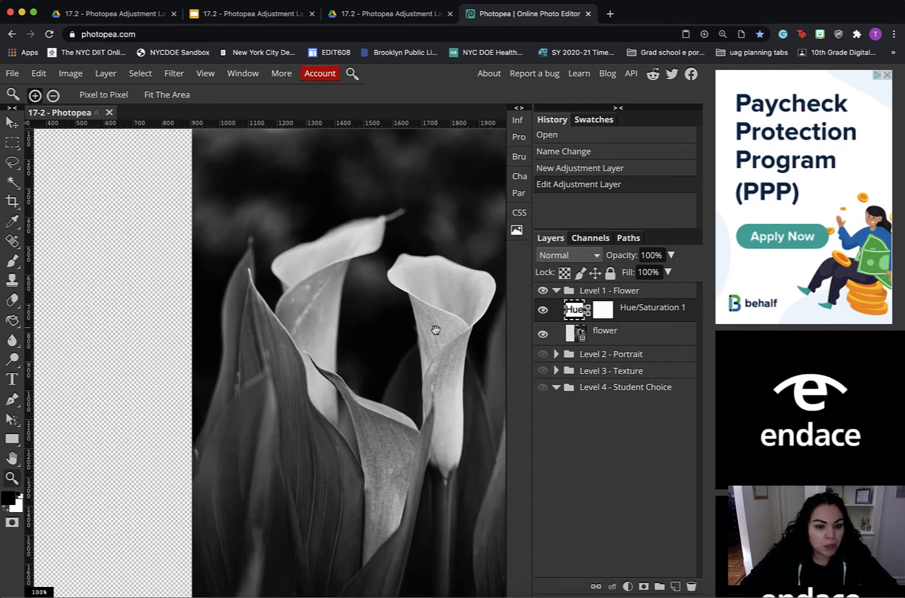
drag(455, 342, 333, 332)
click(340, 318)
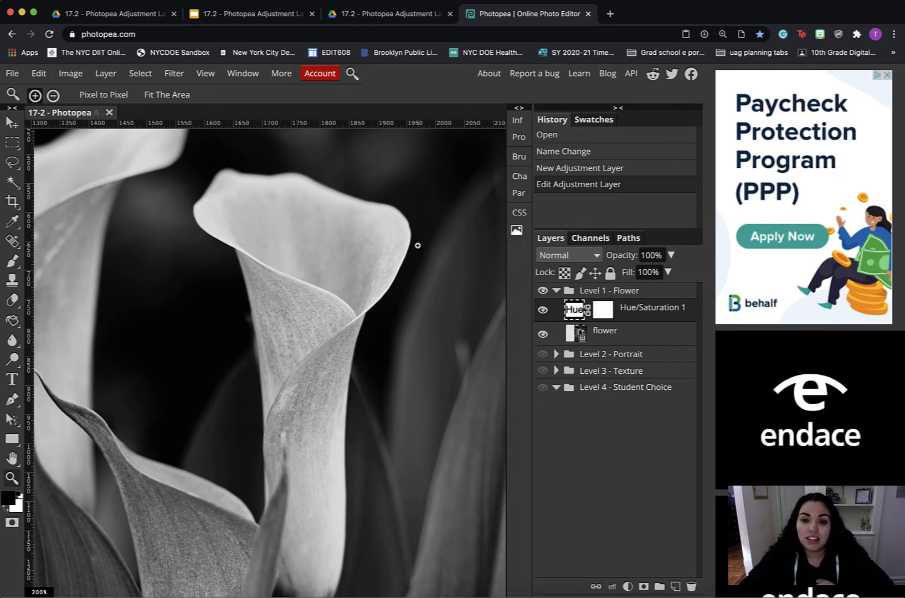
click(12, 122)
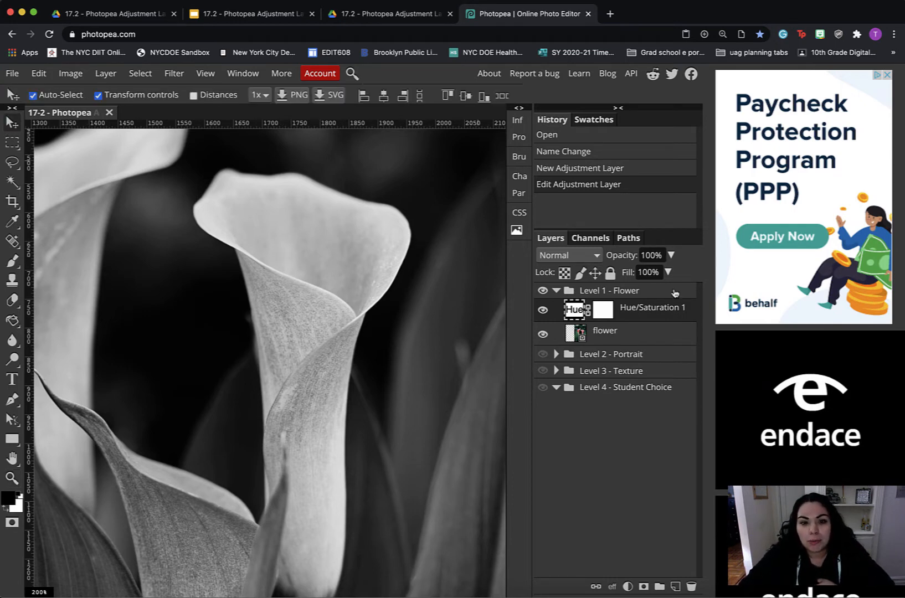
click(594, 331)
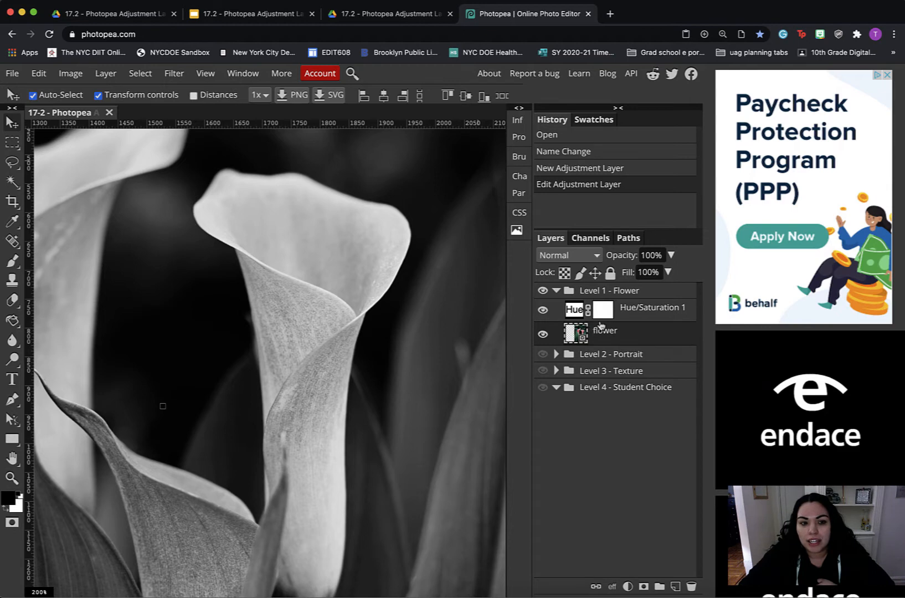
click(663, 314)
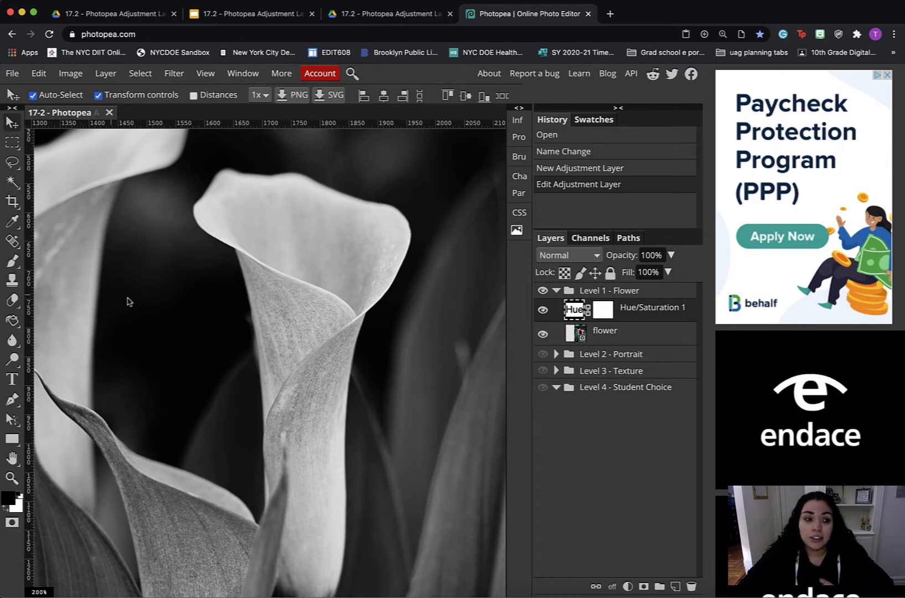
click(598, 338)
click(14, 183)
click(14, 184)
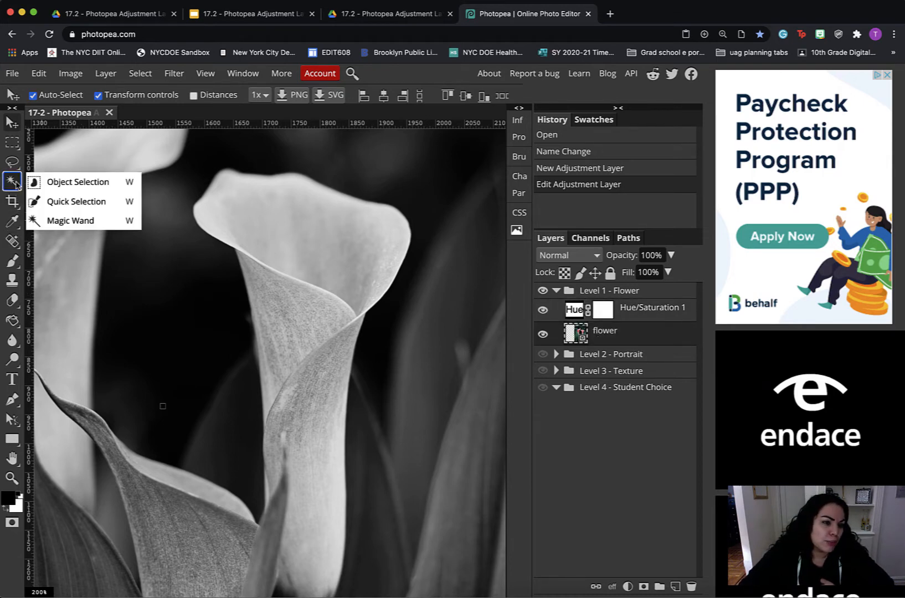
click(80, 184)
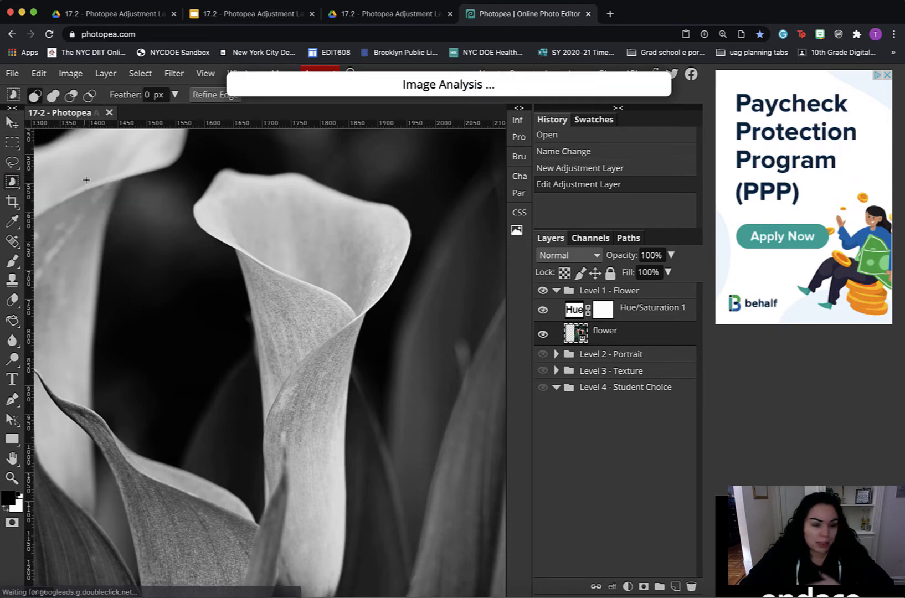
scroll(270, 315, down, 2)
drag(214, 247, 354, 480)
scroll(346, 457, up, 3)
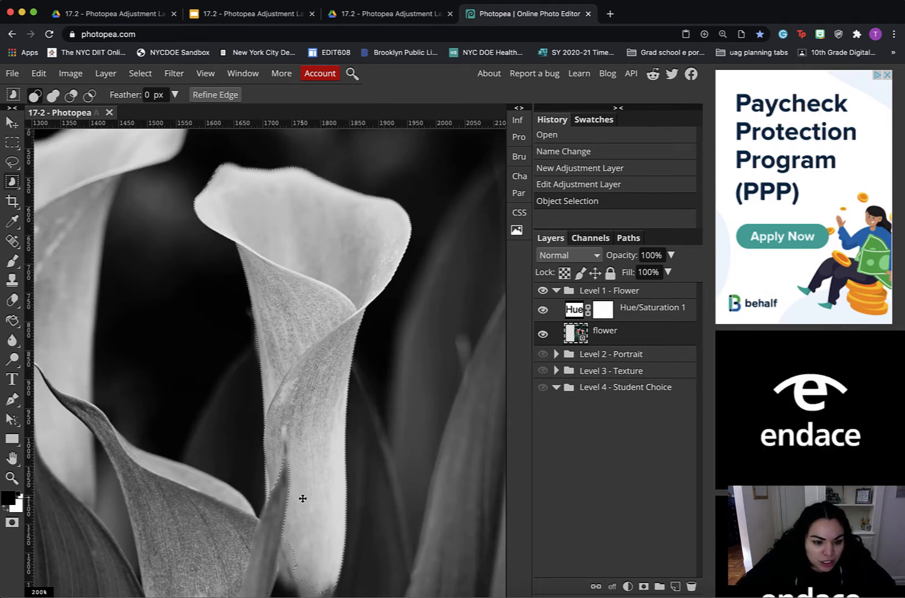
- Subtract the leaf areas overlapping the lower part of the bloom from the selection with the Lasso tool
scroll(302, 476, up, 2)
key(l)
drag(295, 290, 292, 355)
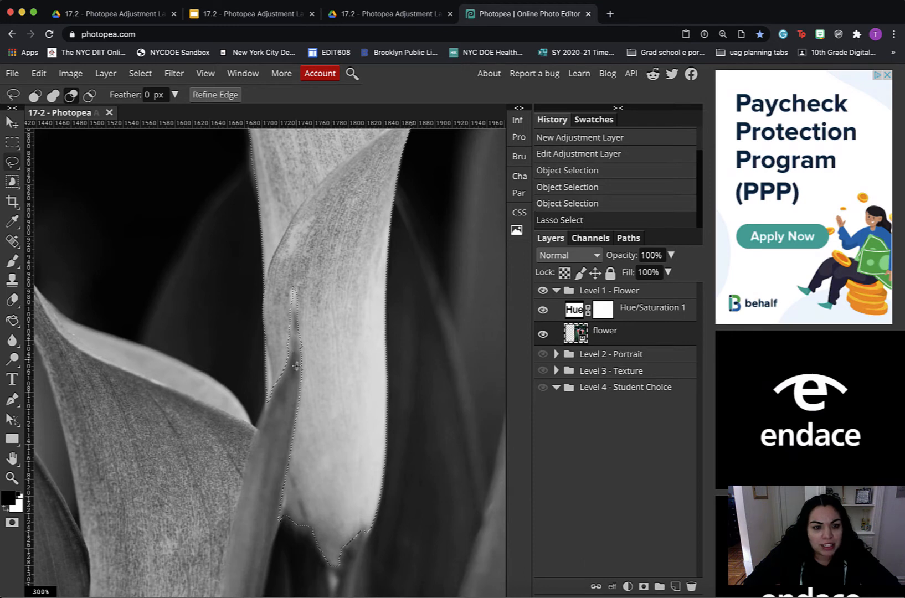
key(ctrl+0)
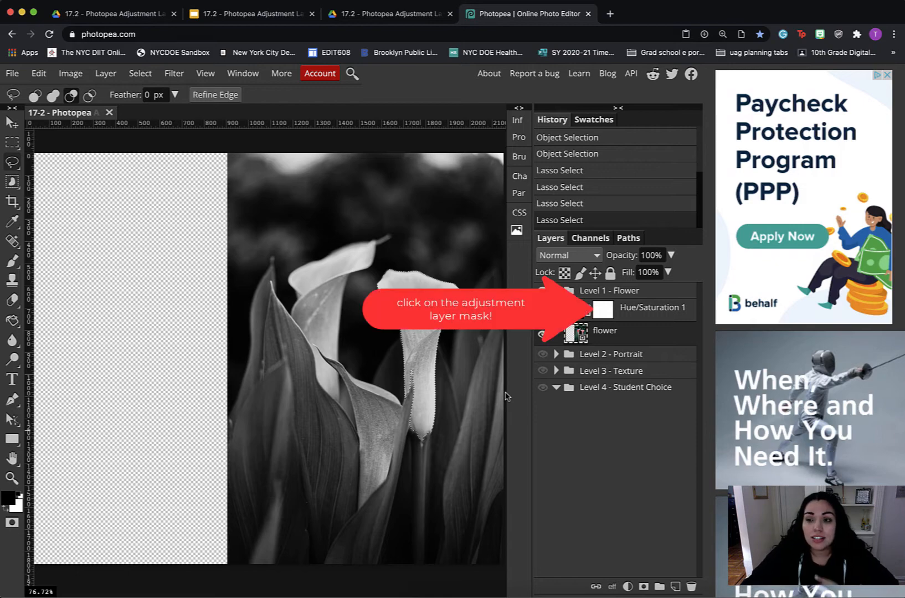
- Fill the selected bloom on the Hue/Saturation 1 layer mask with black using the Paint Bucket, and deselect
click(605, 310)
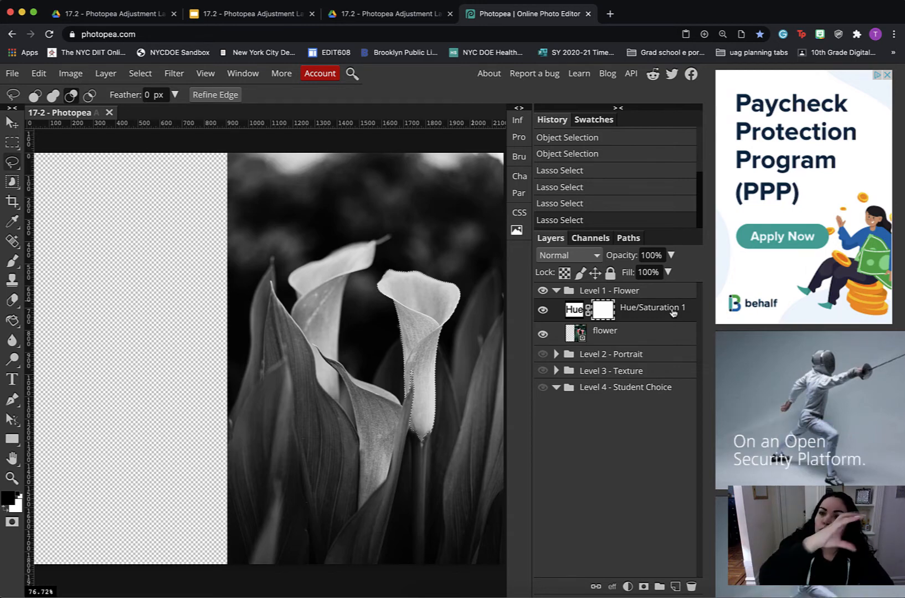
click(543, 312)
click(543, 311)
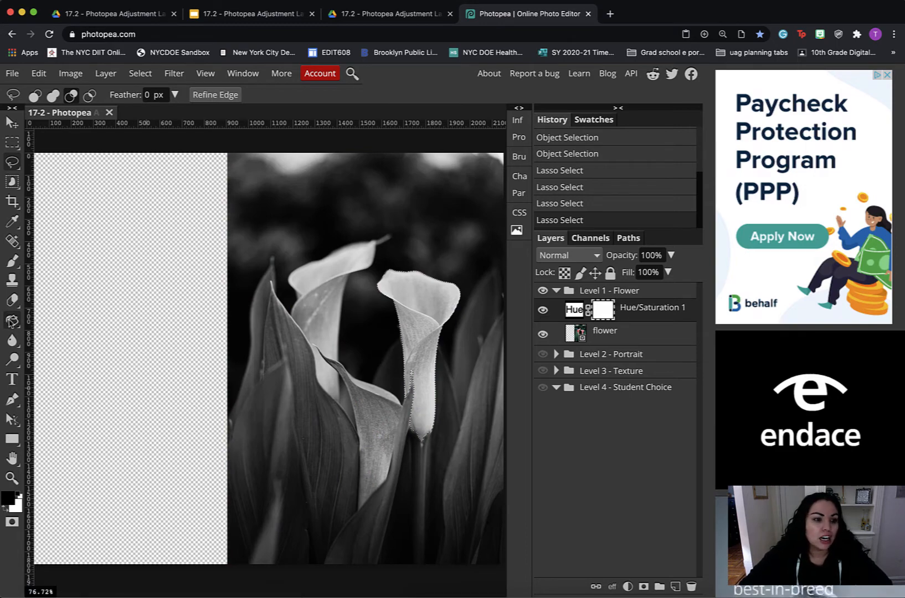
click(12, 321)
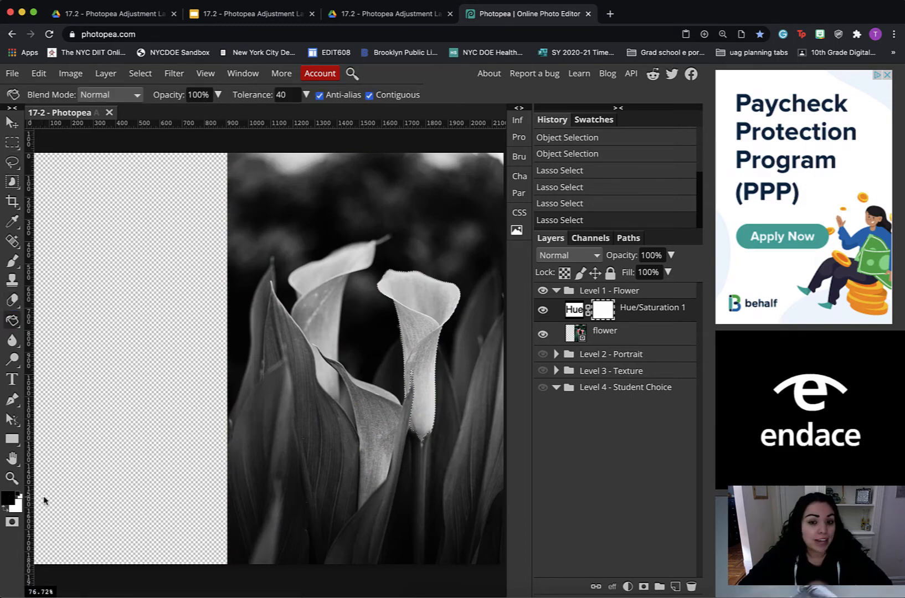
click(421, 303)
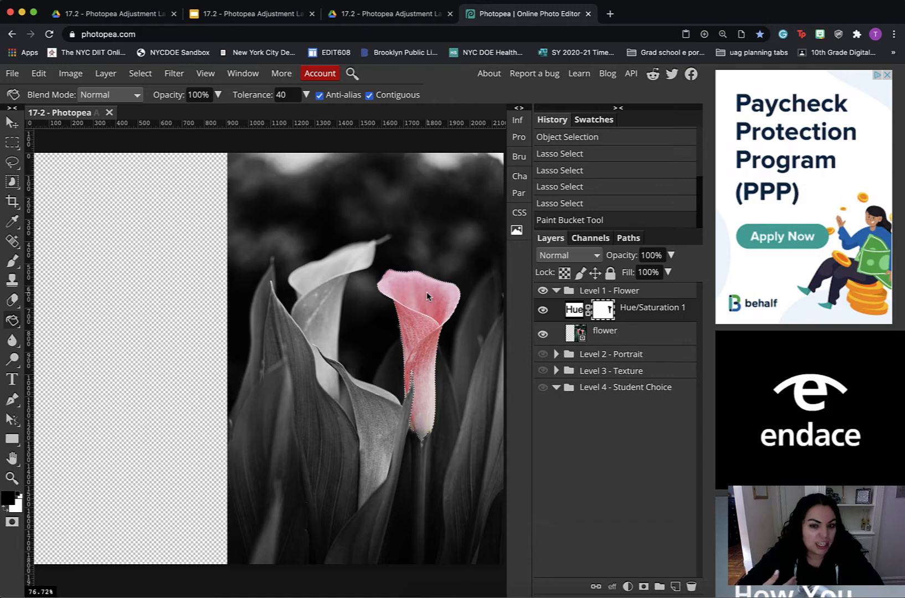
key(ctrl+d)
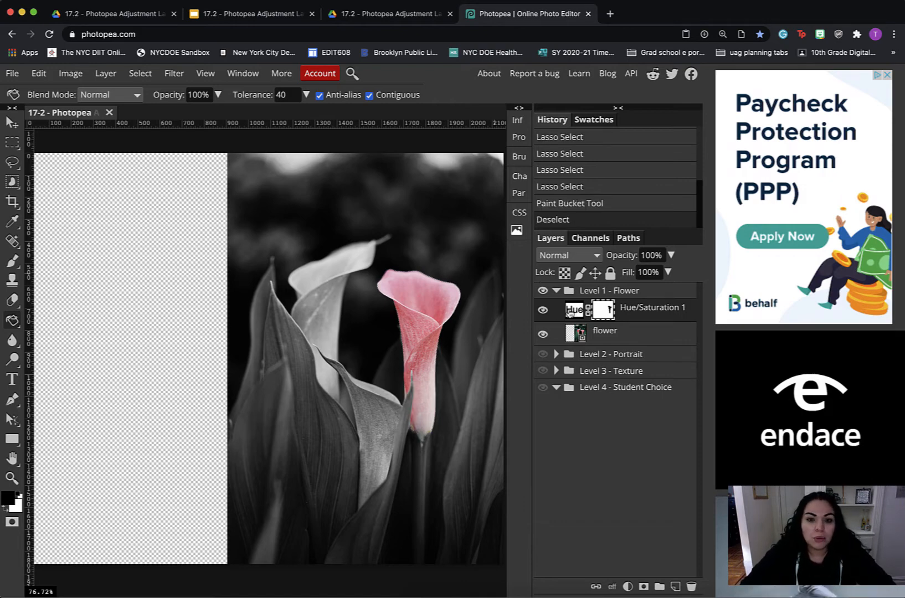
click(543, 310)
click(544, 310)
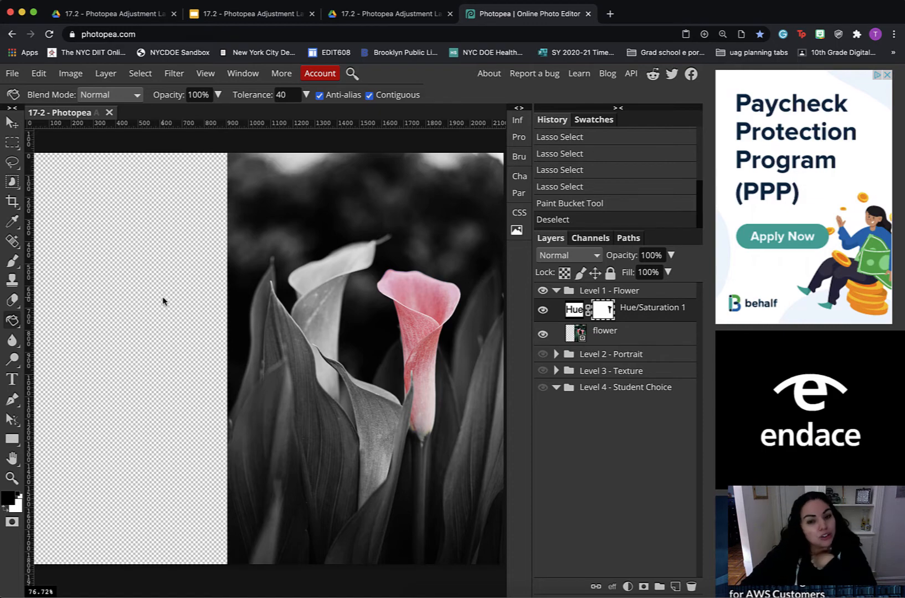
- Collapse and hide the Level 1 - Flower folder, and show and expand the Level 2 - Portrait folder
click(557, 292)
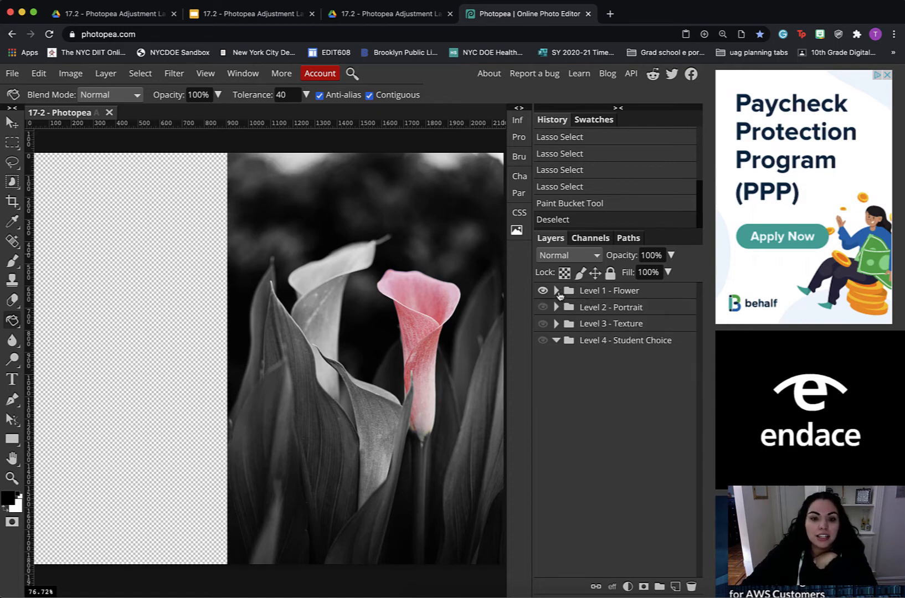
click(543, 290)
click(543, 307)
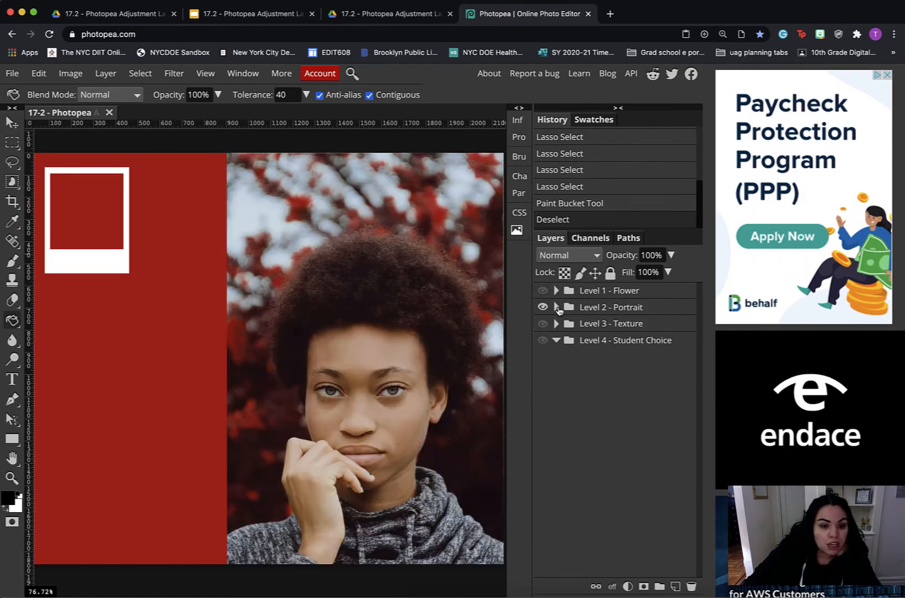
click(557, 308)
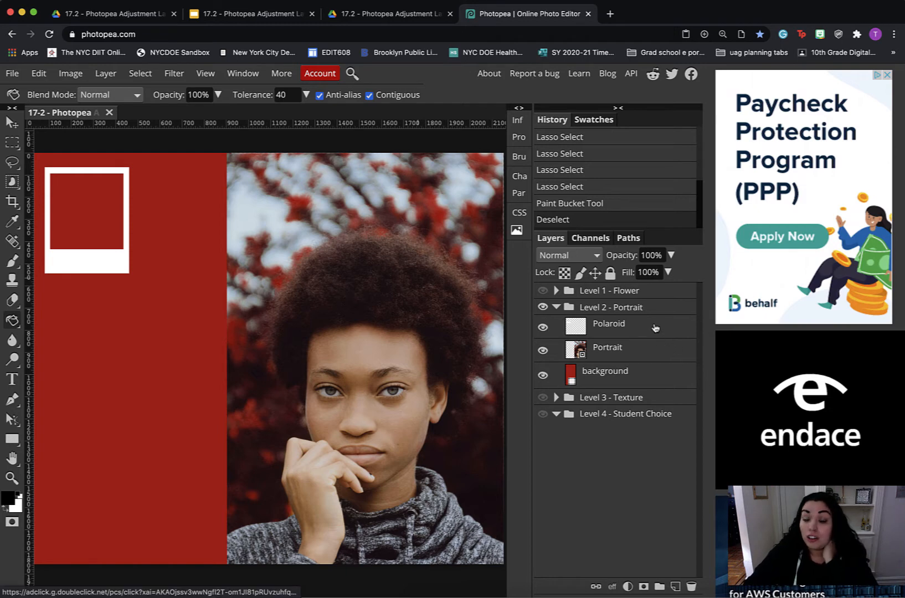
- Add a Hue/Saturation adjustment layer above the Portrait layer, with Saturation at -100
click(634, 352)
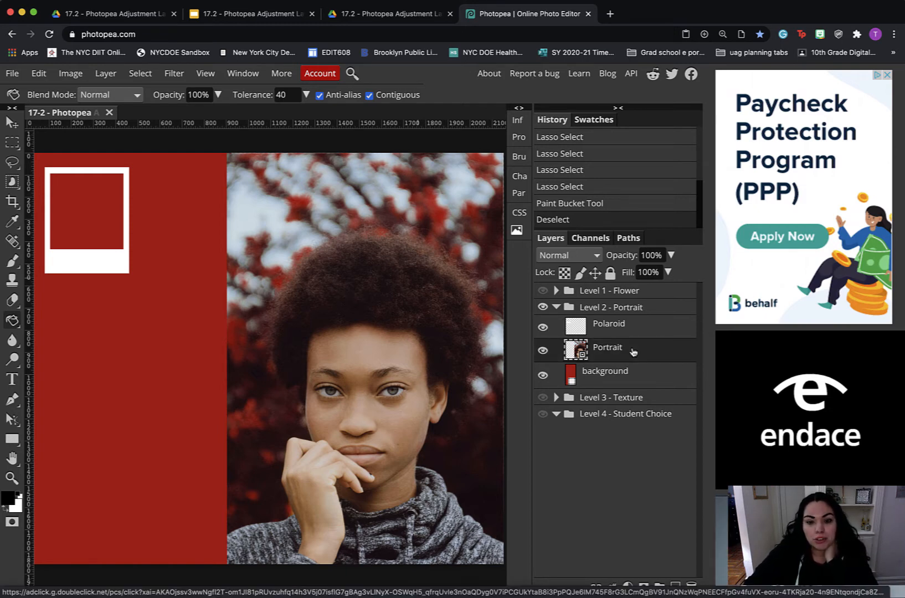
click(629, 586)
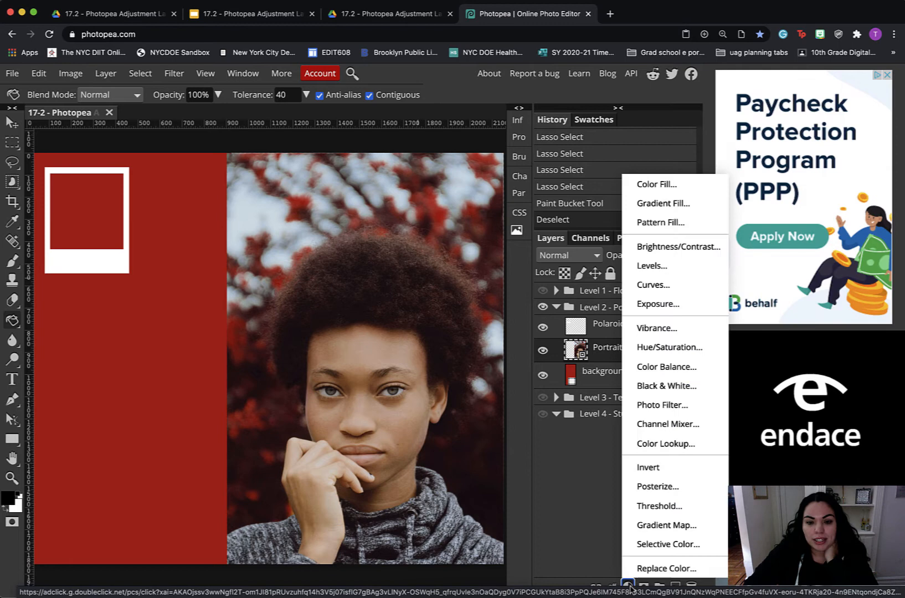
click(687, 349)
drag(408, 261, 324, 258)
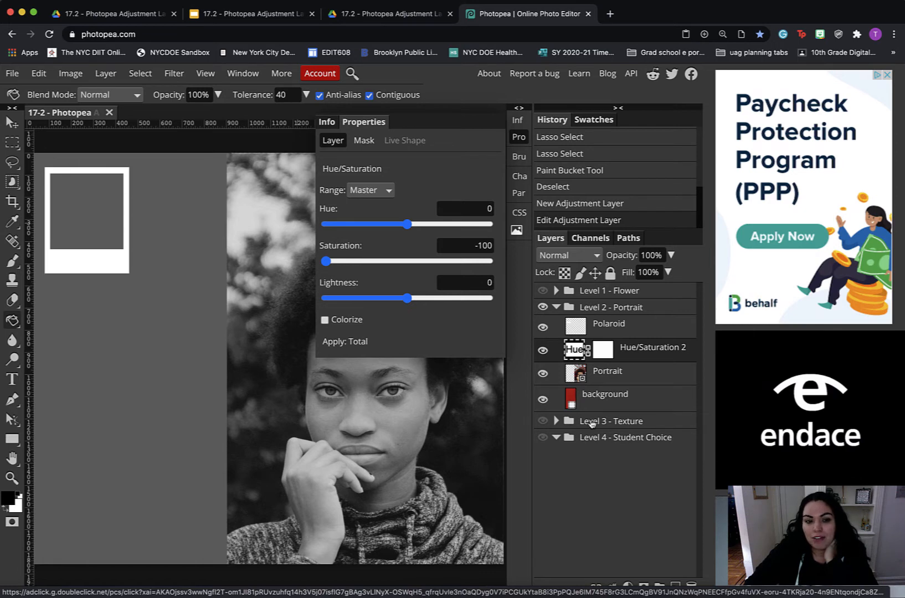
click(520, 138)
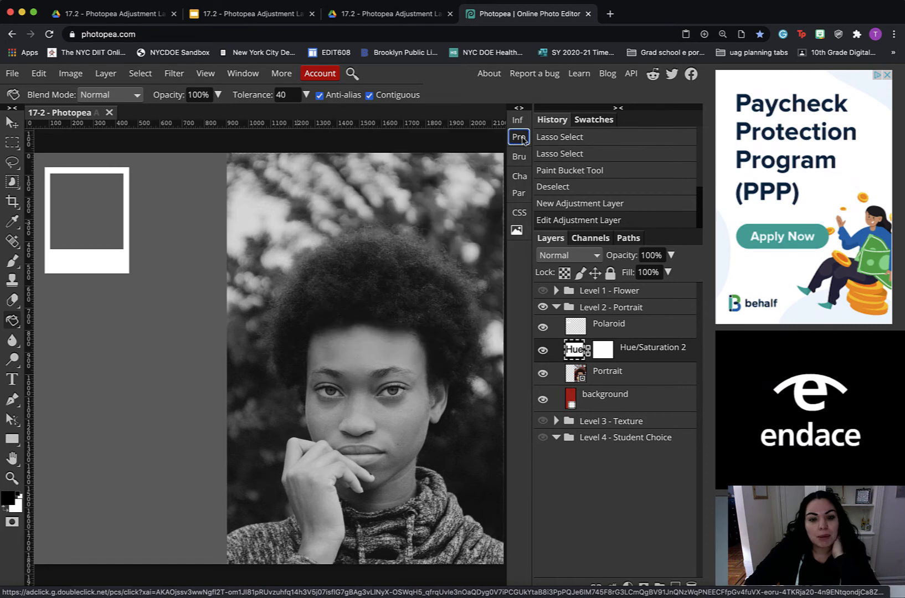
- Move the Polaroid frame onto the portrait so that it frames the eye on the left side of the face
click(639, 327)
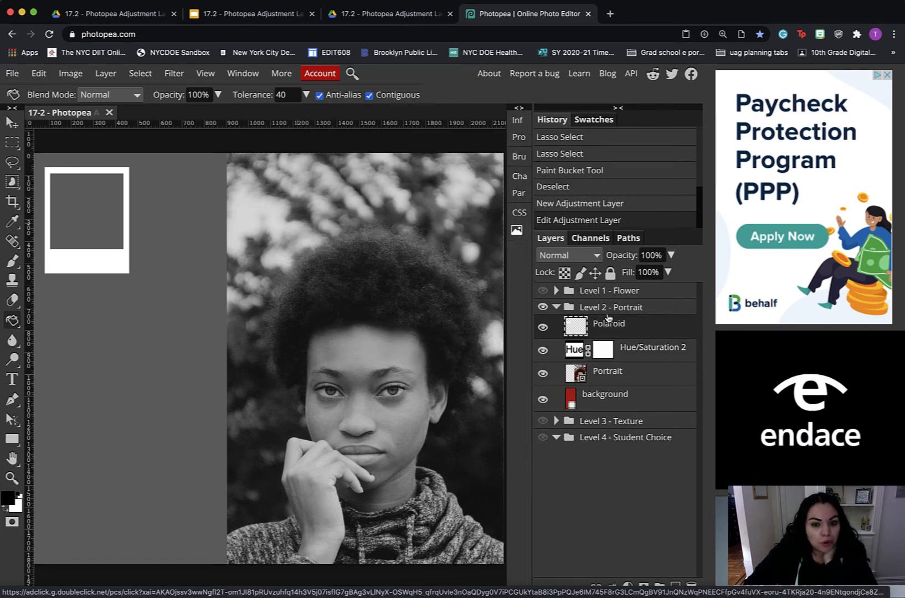
key(v)
drag(112, 272, 343, 430)
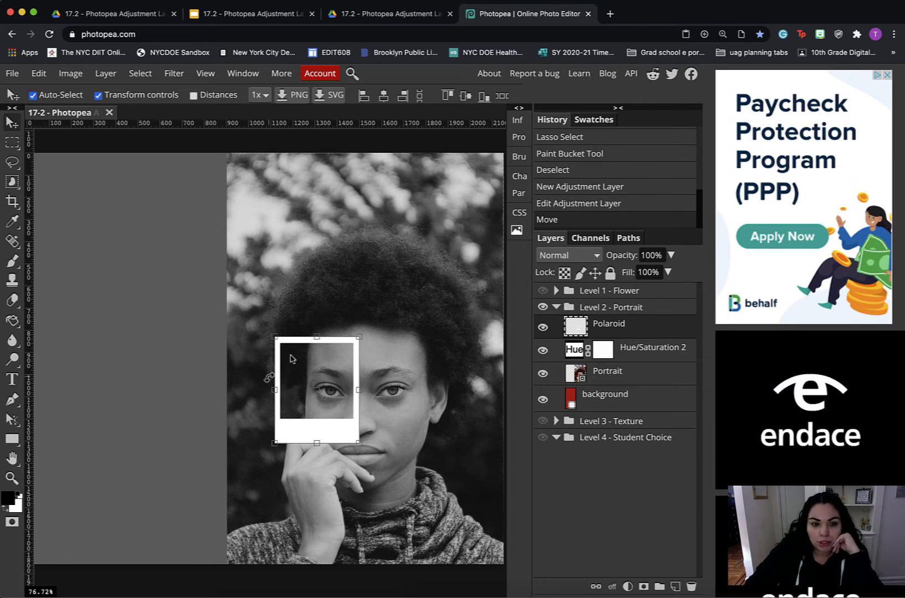
- Select the empty window inside the Polaroid frame with the Magic Wand tool
scroll(401, 339, up, 5)
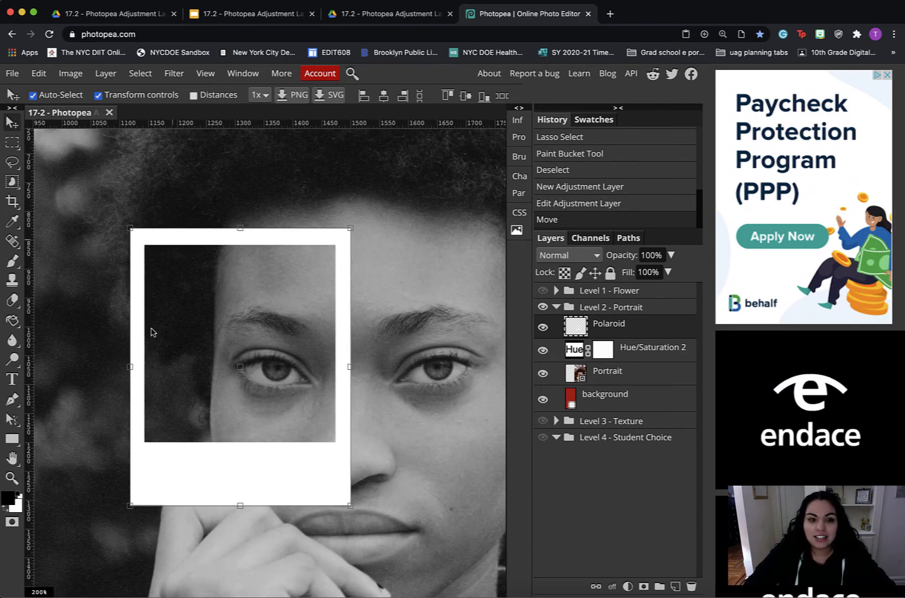
right_click(13, 182)
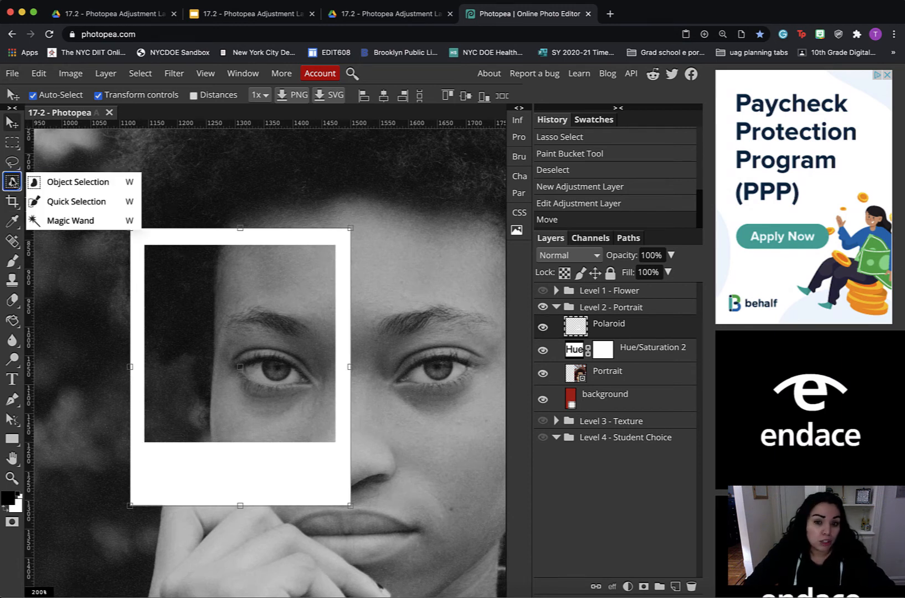
click(61, 220)
click(253, 301)
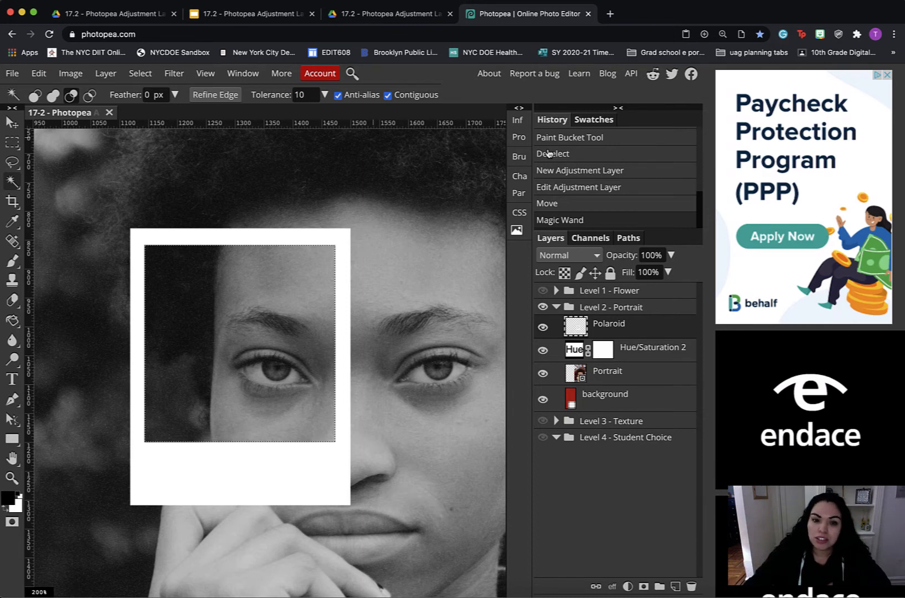
- Fill the selected Polaroid window with black on the Hue/Saturation 2 layer mask and clear the selection
click(608, 350)
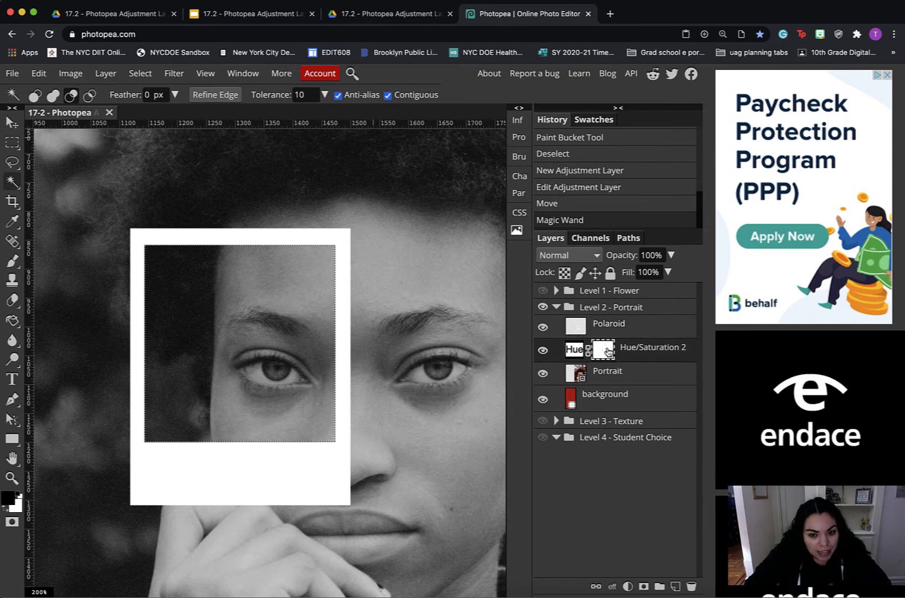
click(11, 322)
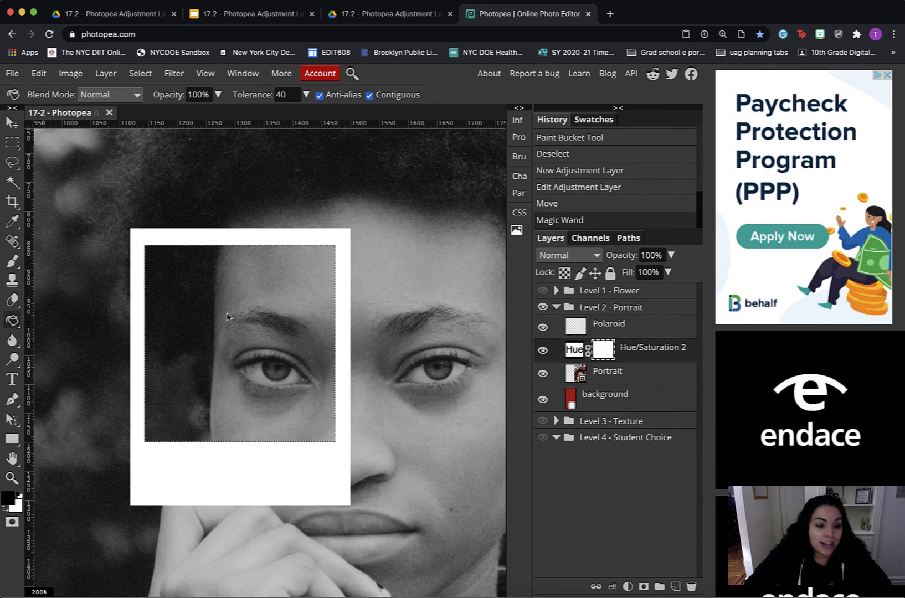
click(281, 316)
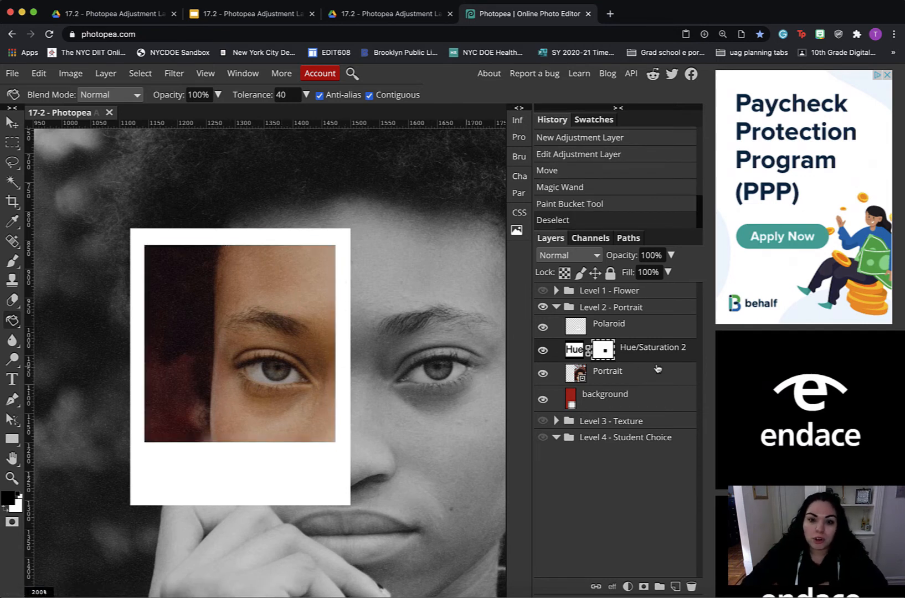
click(543, 351)
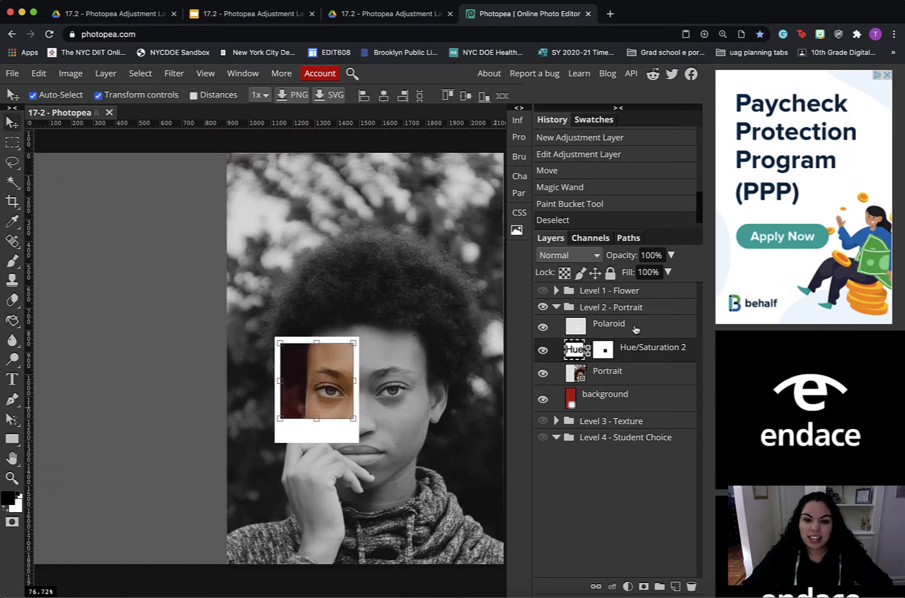
- Move the Polaroid and Hue/Saturation 2 layers together so the frame surrounds the eye on the right side of the face
click(636, 330)
click(639, 353)
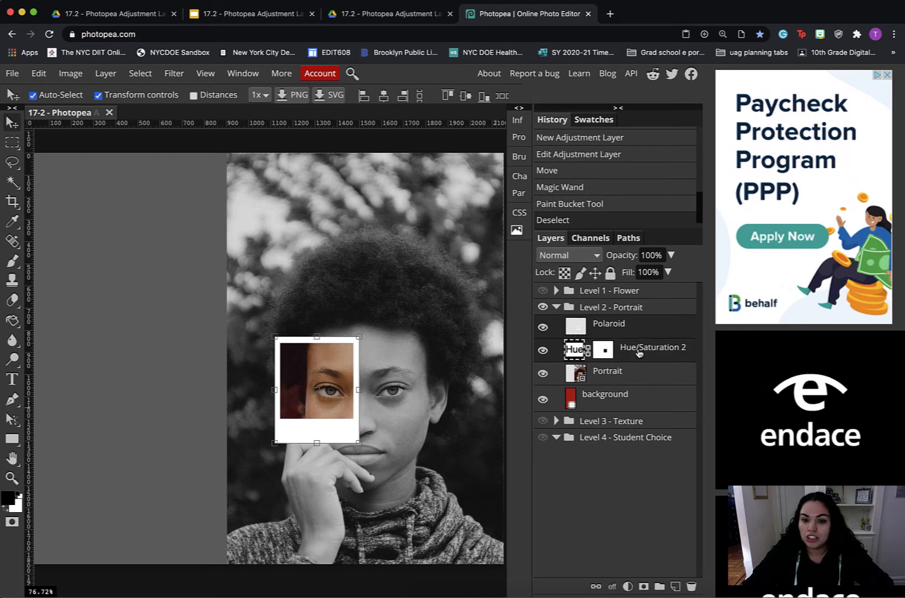
drag(322, 426, 405, 438)
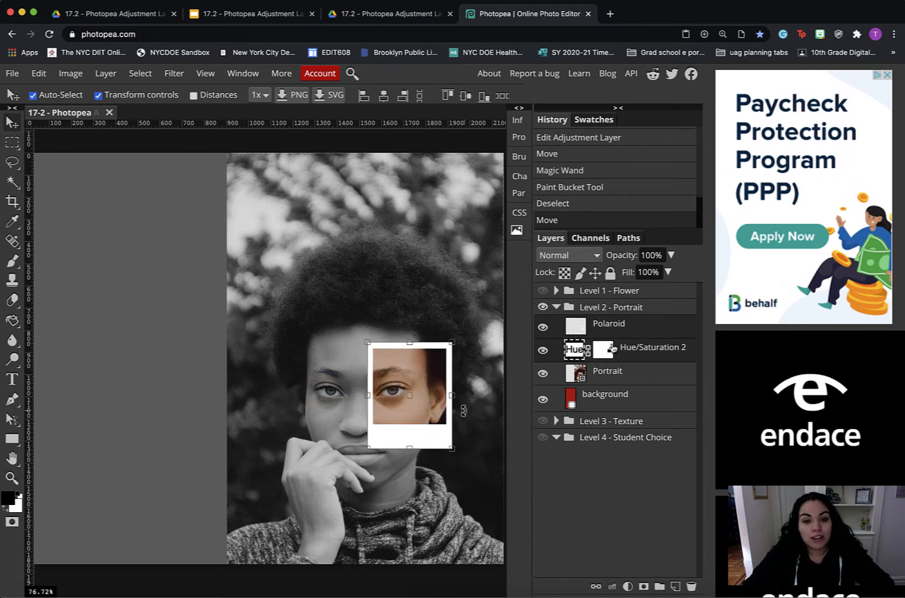
click(465, 496)
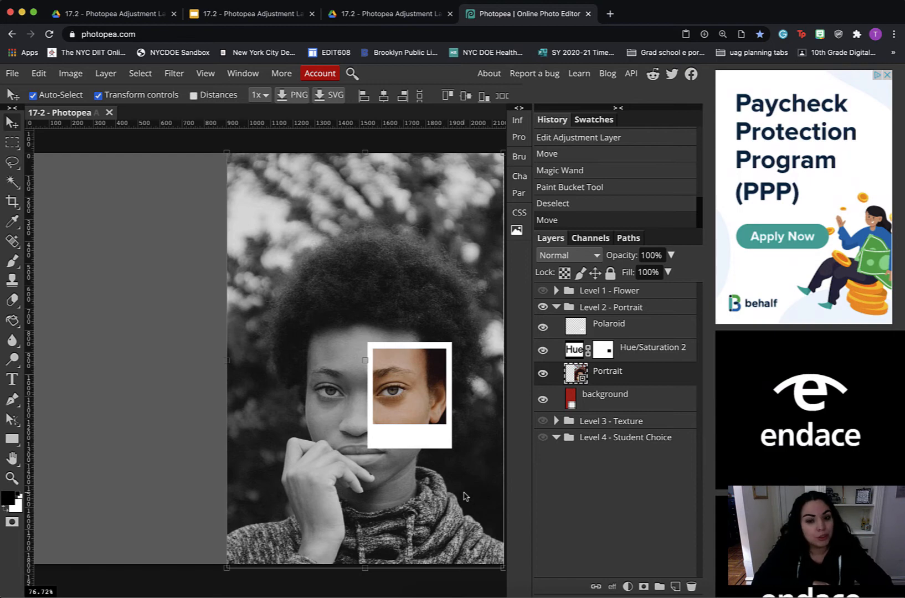
- Collapse and hide the Level 2 - Portrait folder, and show and expand the Level 3 - Texture folder
click(557, 307)
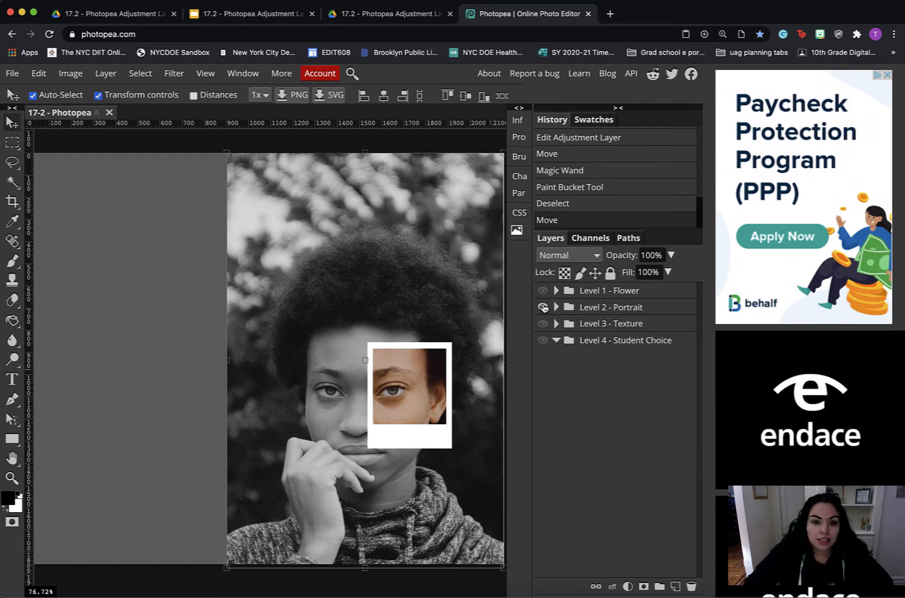
click(543, 307)
click(543, 323)
click(557, 324)
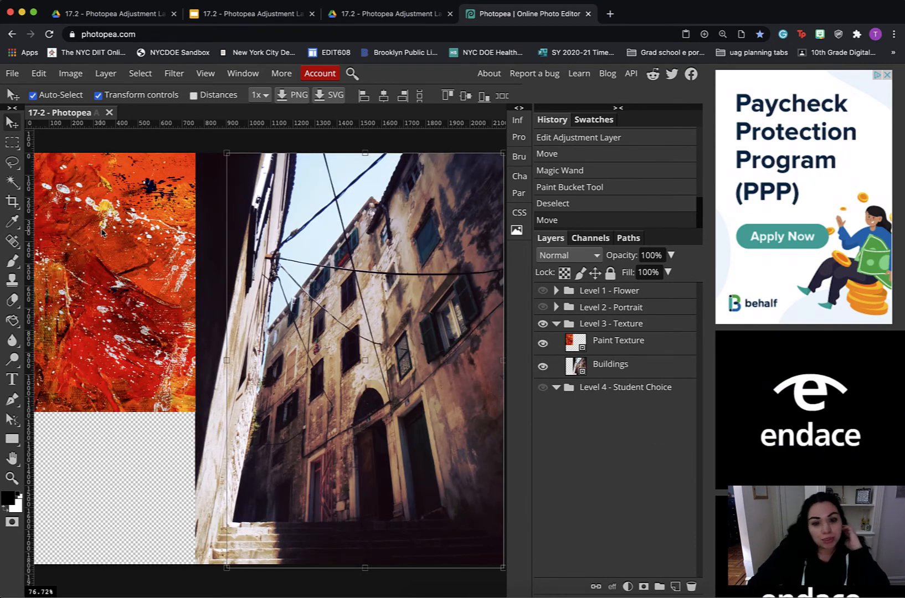
- Move and enlarge the Paint Texture layer to cover the Buildings image, and set its blend mode to Overlay
click(665, 353)
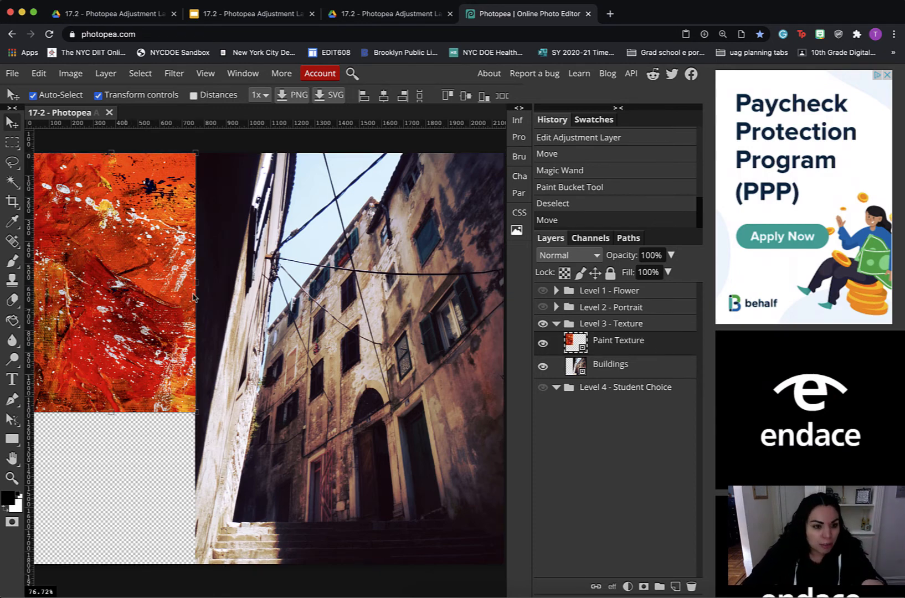
drag(140, 313, 307, 314)
mouse_move(364, 413)
mouse_down()
mouse_move(467, 572)
mouse_move(502, 592)
mouse_up()
drag(400, 233, 400, 216)
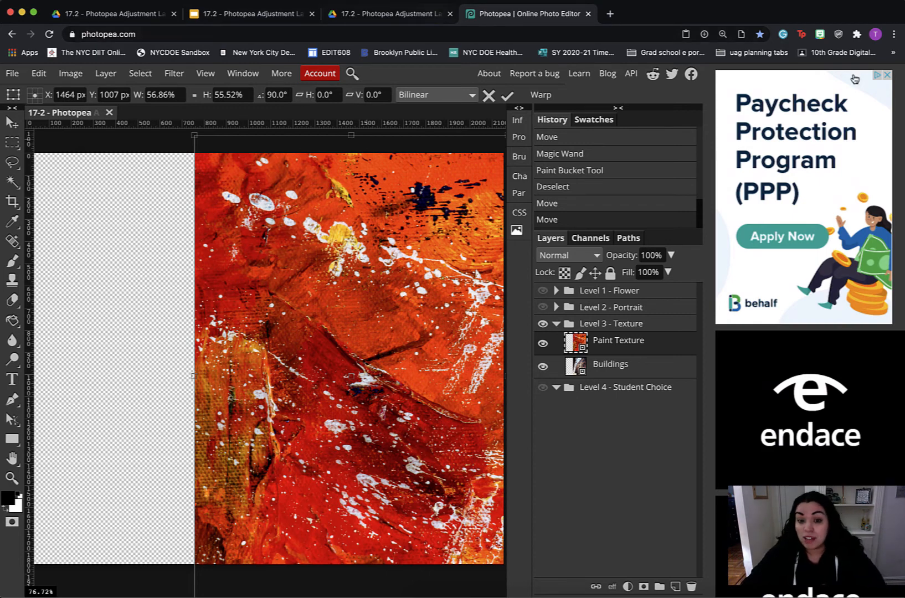
click(596, 257)
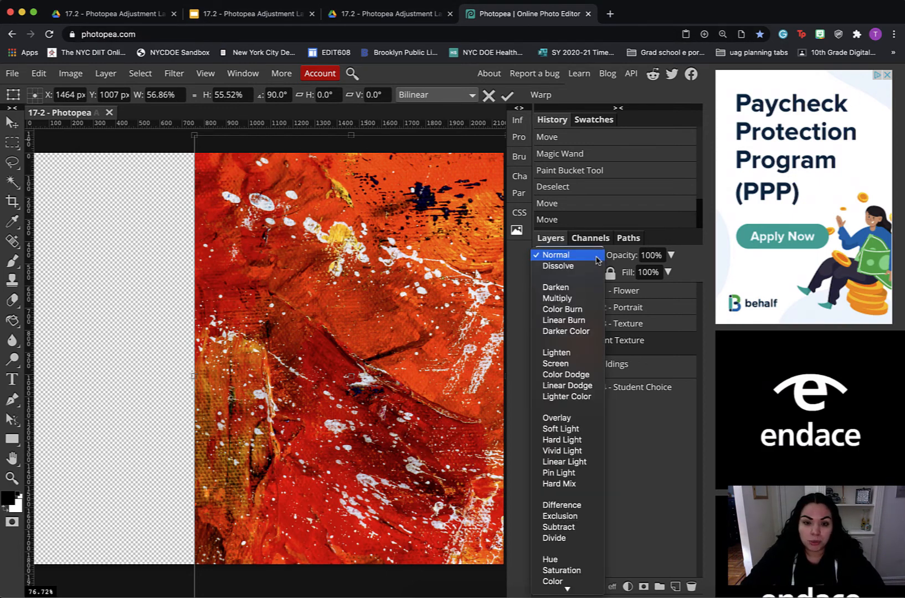
click(557, 418)
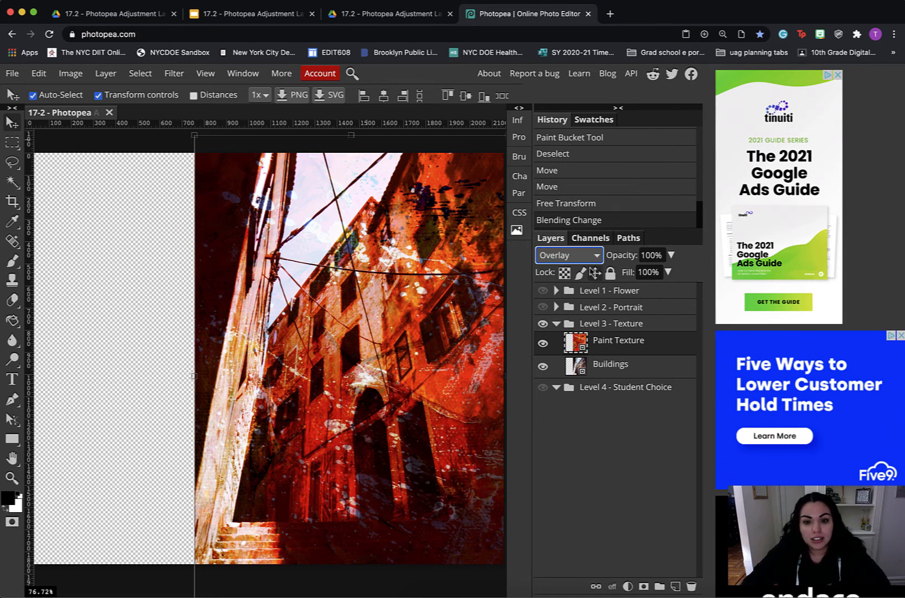
- Add a Hue/Saturation adjustment layer above the Paint Texture layer, with Saturation at -100
click(628, 588)
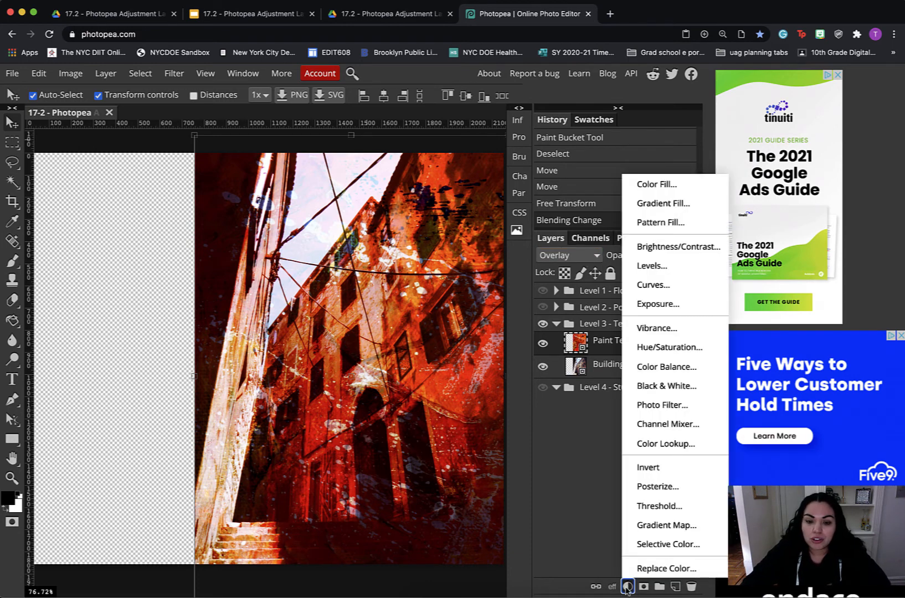
click(678, 348)
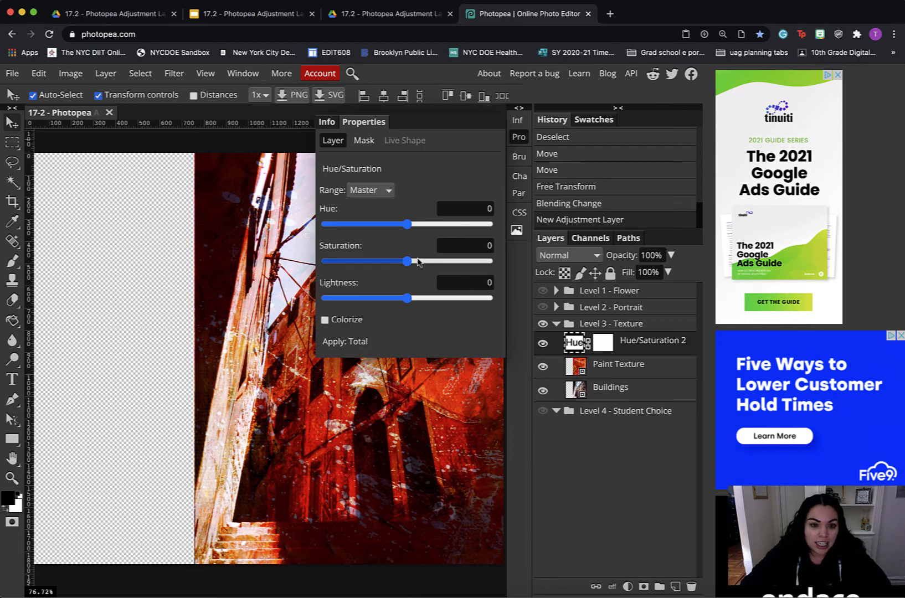
drag(408, 261, 298, 264)
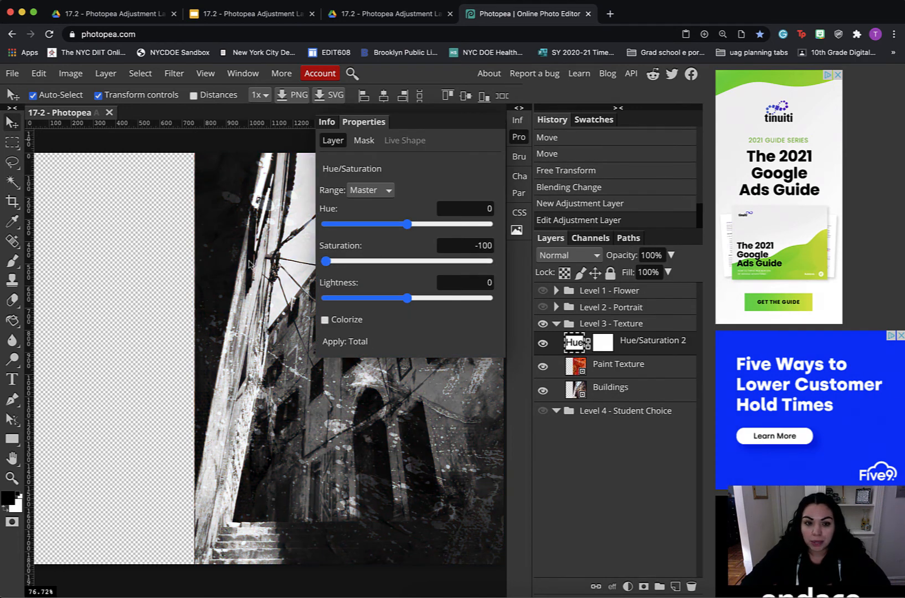
click(518, 138)
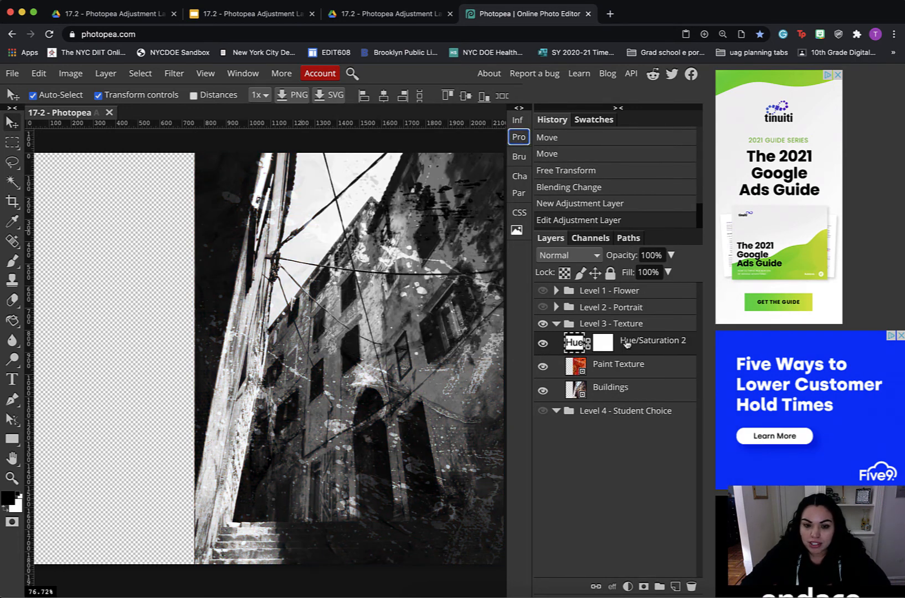
- Toggle the visibility of the Hue/Saturation and Paint Texture layers to compare their effect on the Buildings image
click(543, 346)
click(543, 345)
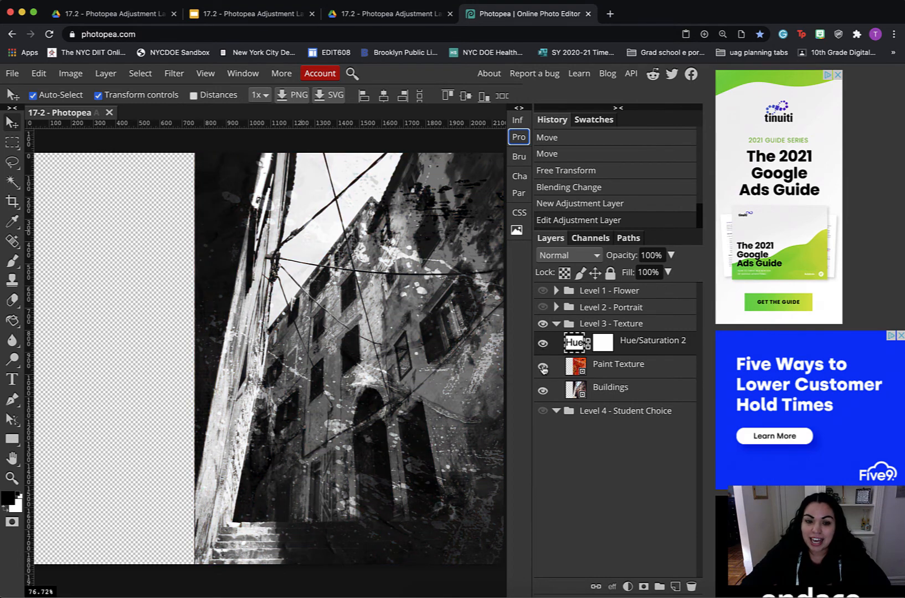
click(543, 367)
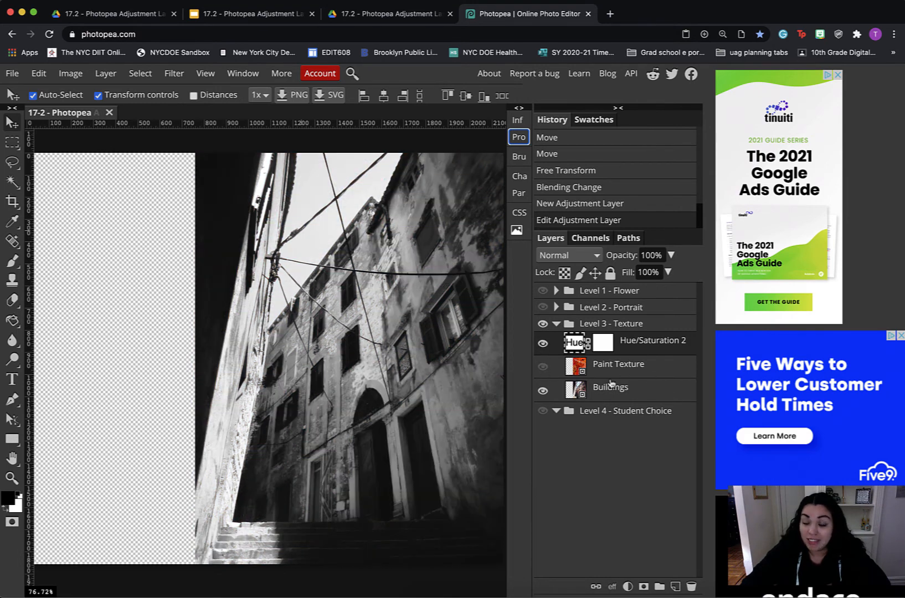
click(543, 367)
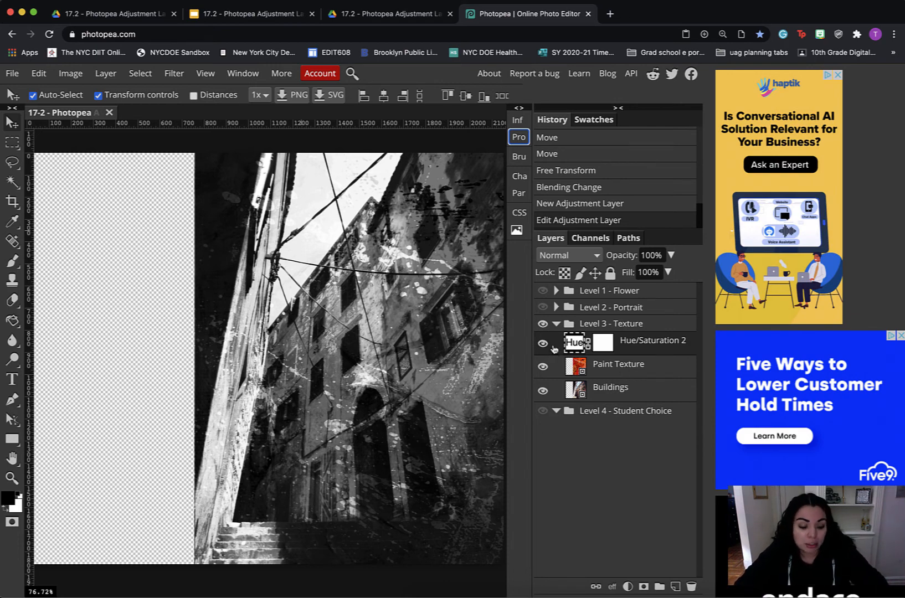
- Clip the Hue/Saturation adjustment layer to the Paint Texture layer so it desaturates only the texture, and compare with the texture hidden
key(alt)
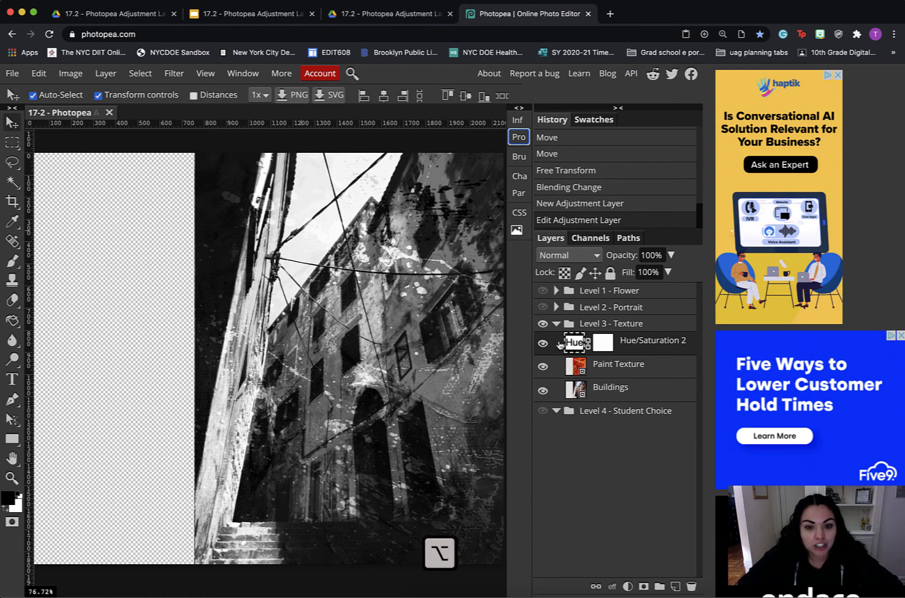
alt+click(559, 344)
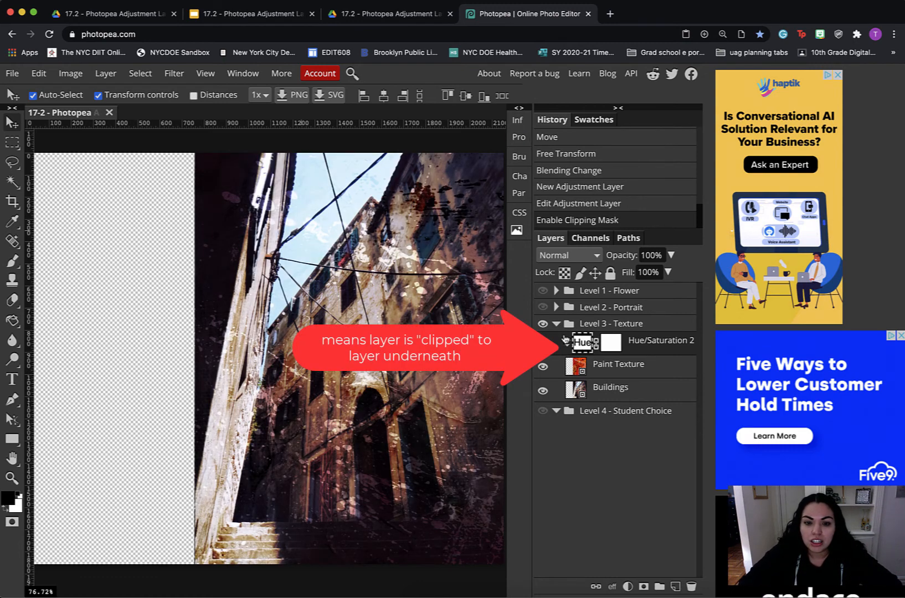
key(super+z)
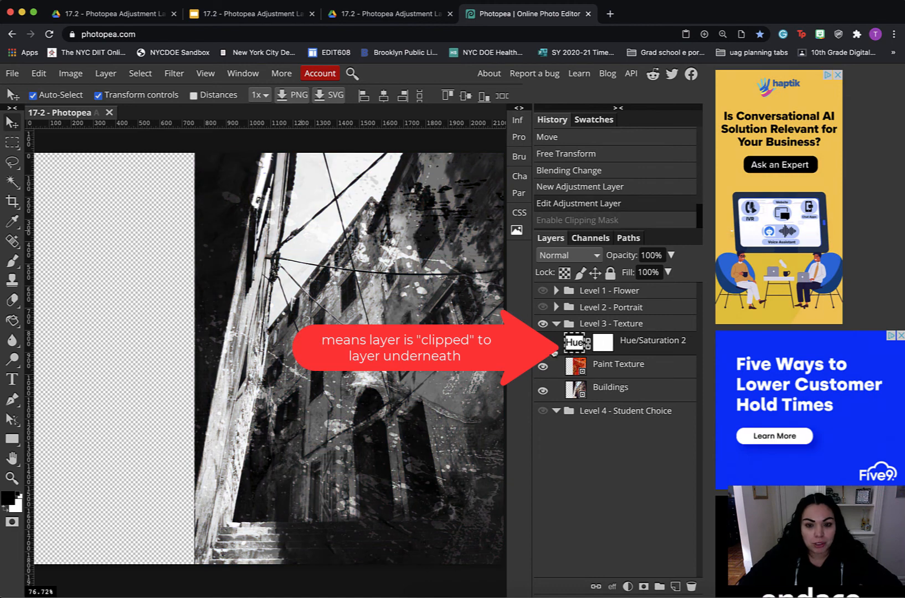
alt+click(557, 349)
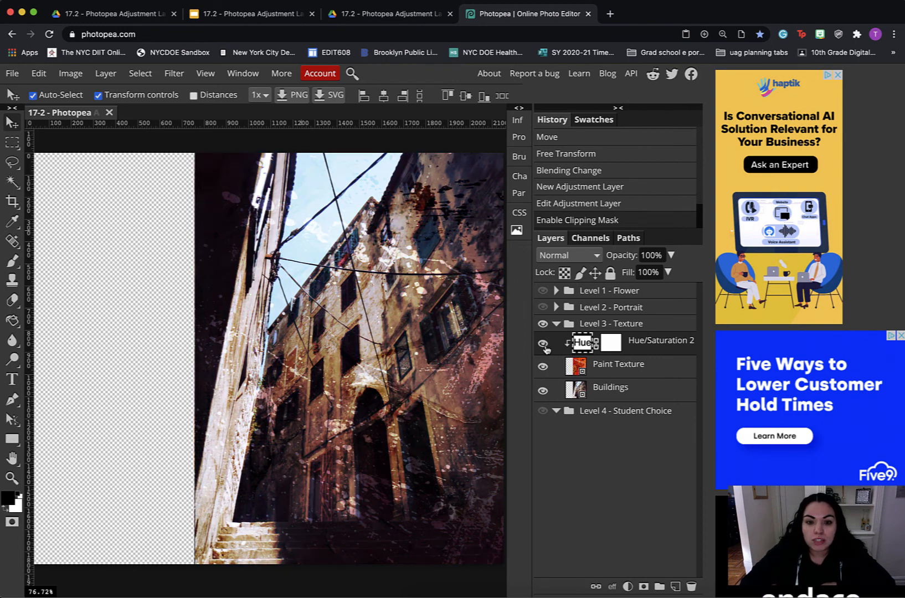
double_click(543, 368)
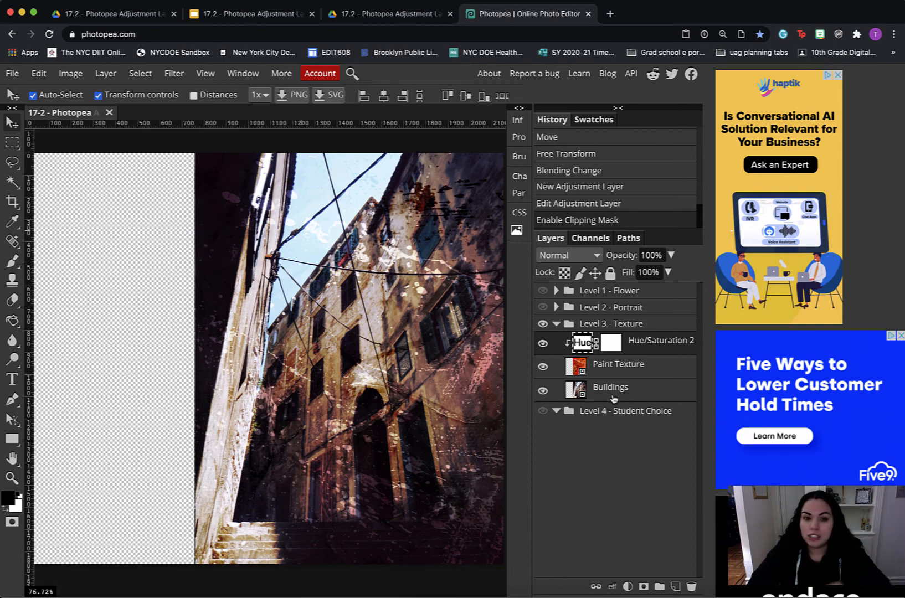
- Lower the Paint Texture layer's opacity to 72%
click(604, 365)
click(672, 255)
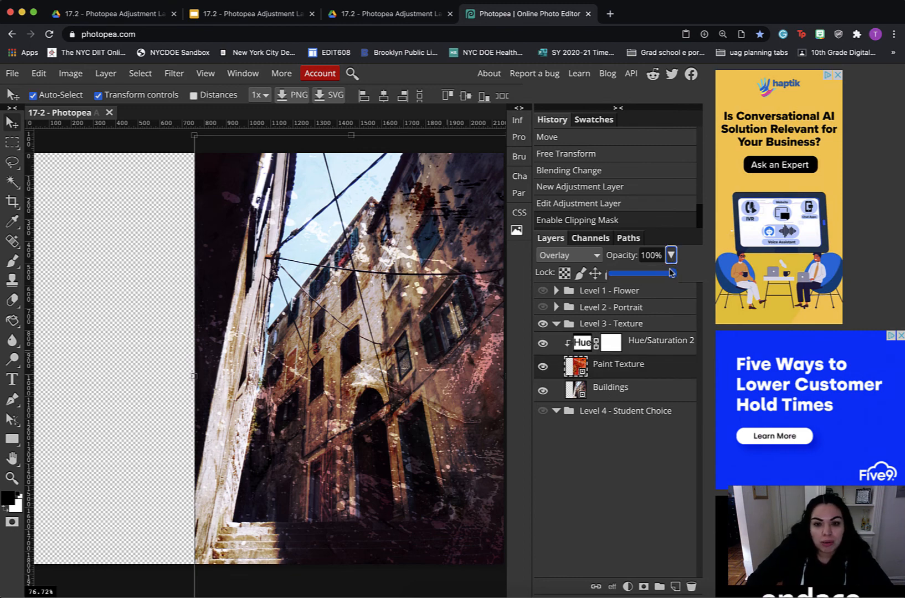
mouse_move(674, 273)
mouse_down()
mouse_move(634, 279)
mouse_move(657, 276)
mouse_up()
- Collapse and hide the Level 3 - Texture folder, and show the Level 4 - Student Choice folder
click(557, 324)
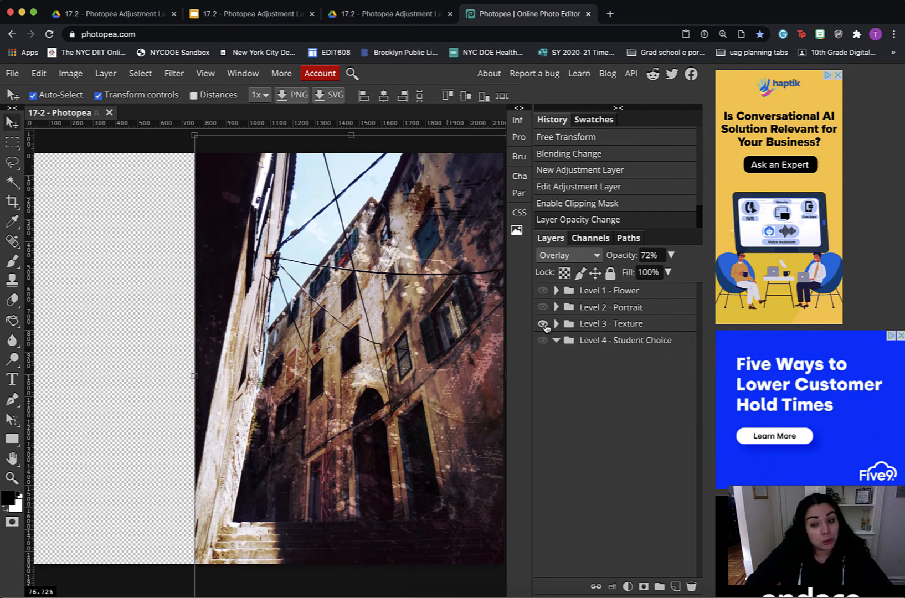
click(543, 324)
click(544, 341)
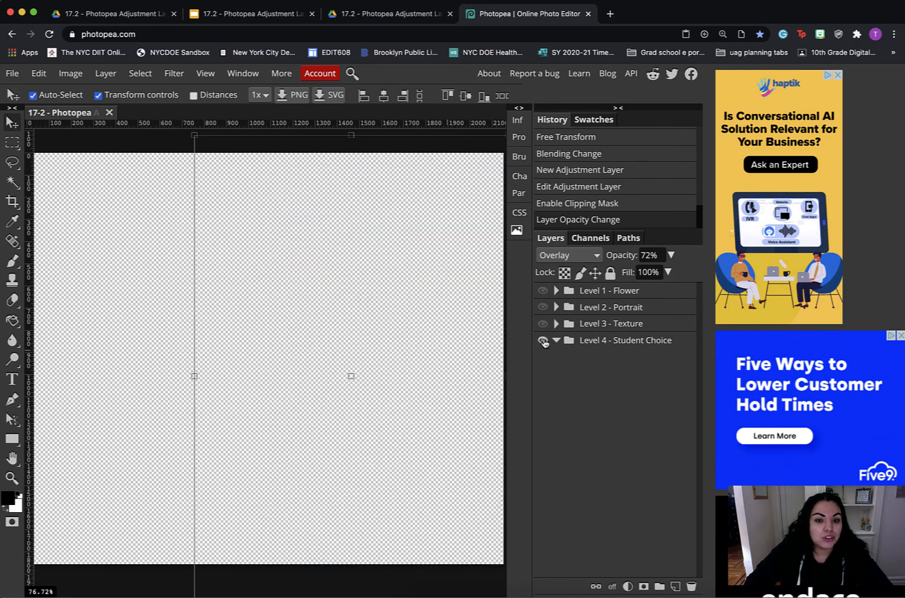
click(558, 341)
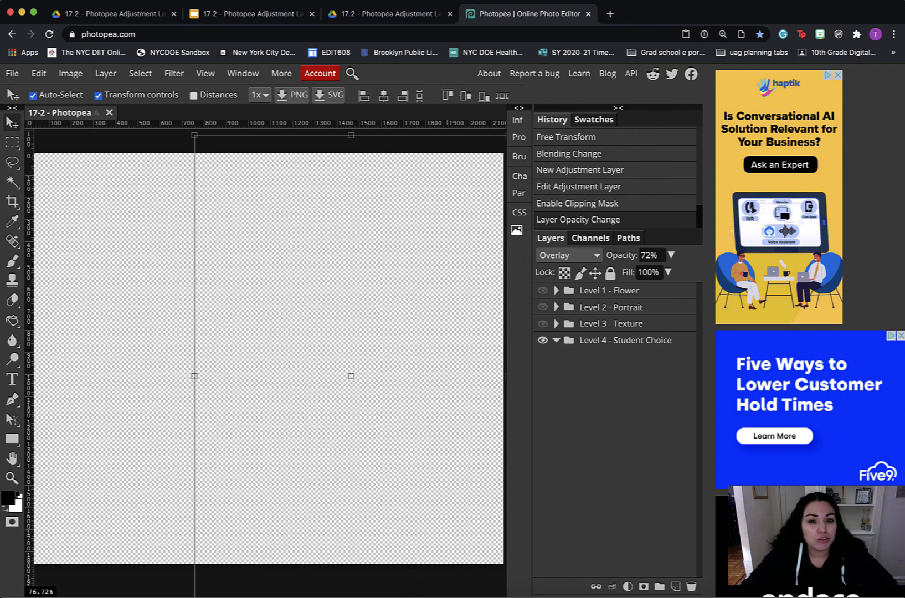
- Briefly show the Level 1 - Flower folder to review its selective-color effect, then hide it again
click(543, 290)
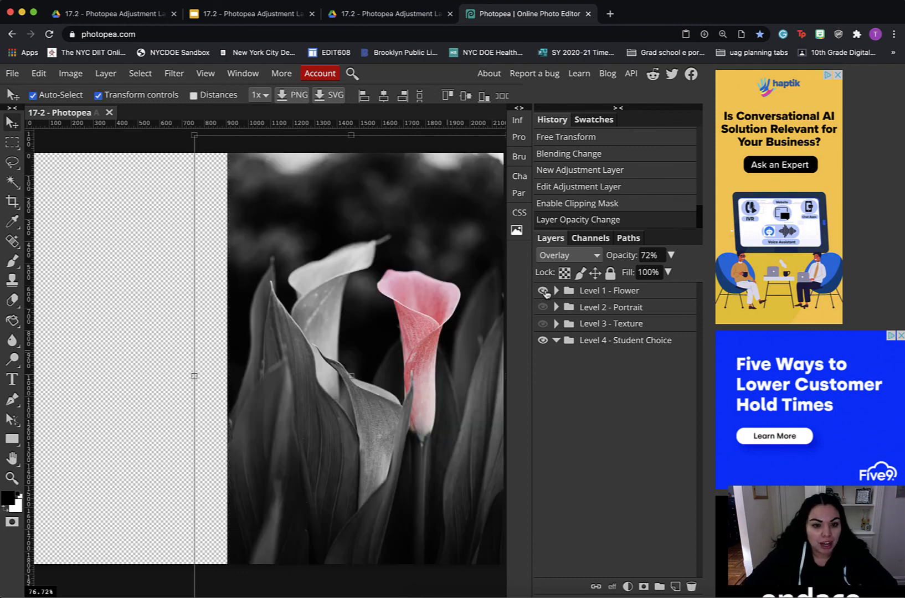
click(543, 290)
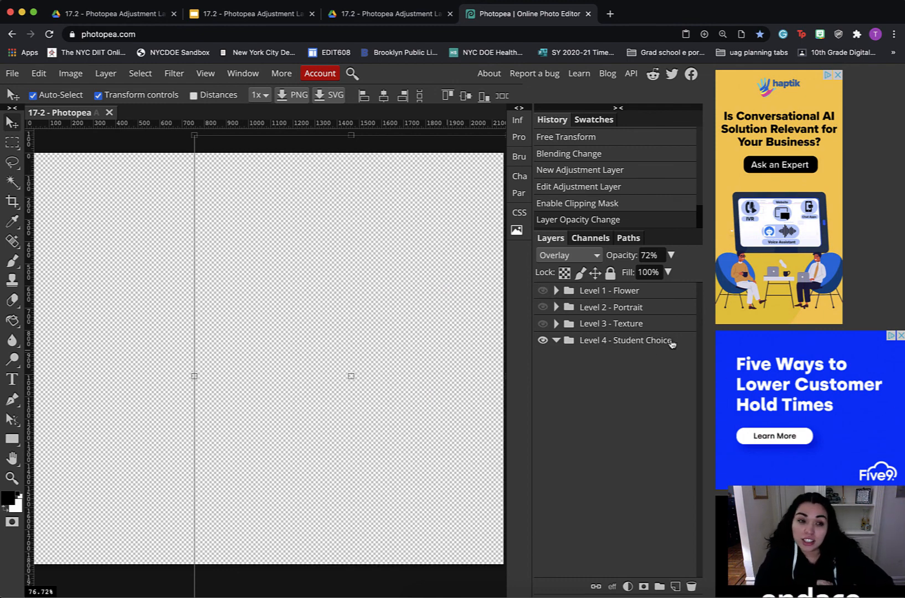